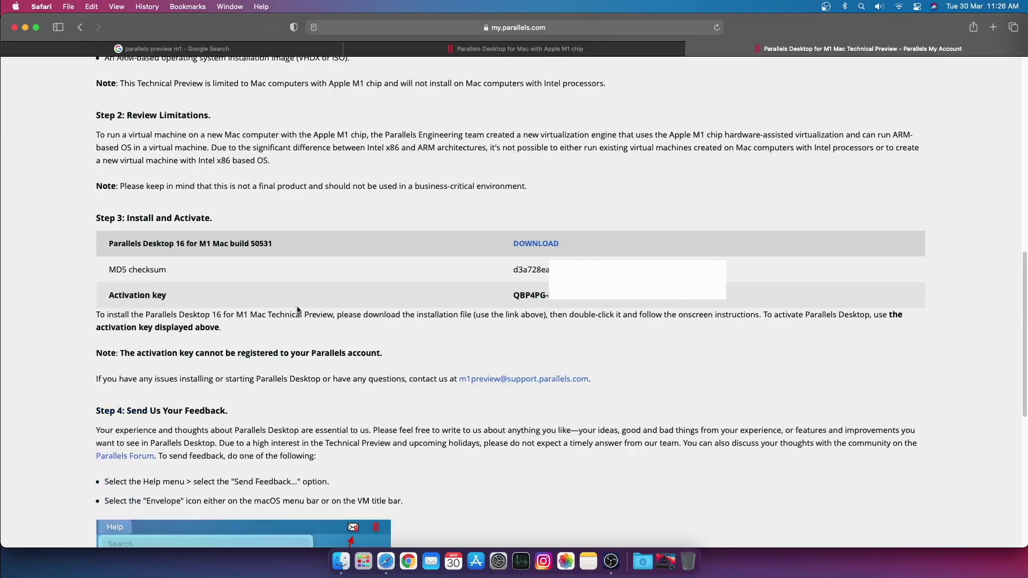
Review the Step 3: Install and Activate section, including its activation key entry.
{"action": "left_click_drag", "start_coordinate": [130, 217], "coordinate": [222, 218]}
{"action": "left_click", "coordinate": [283, 220]}
{"action": "left_click_drag", "start_coordinate": [515, 296], "coordinate": [650, 296]}
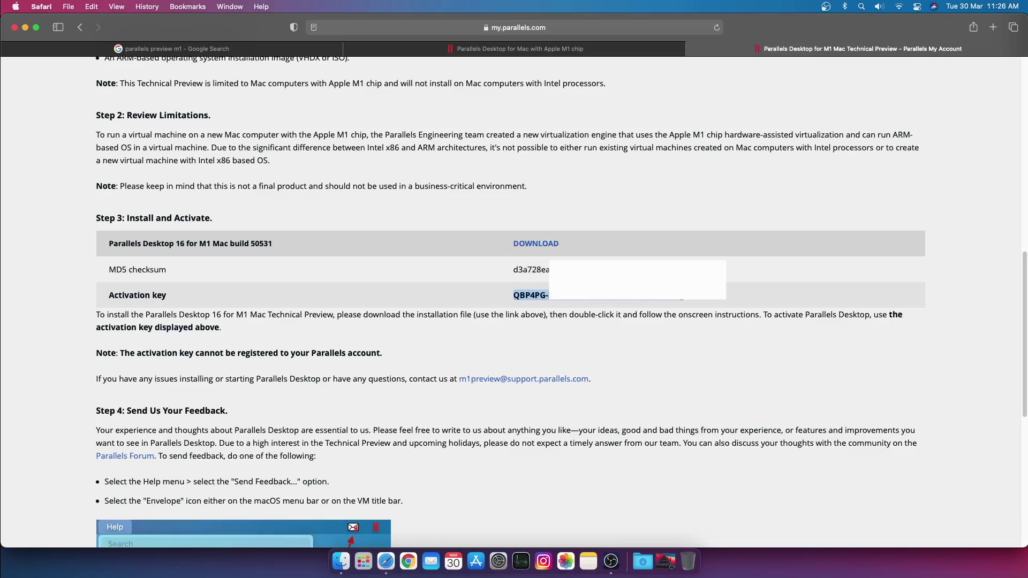
{"action": "left_click", "coordinate": [651, 296]}
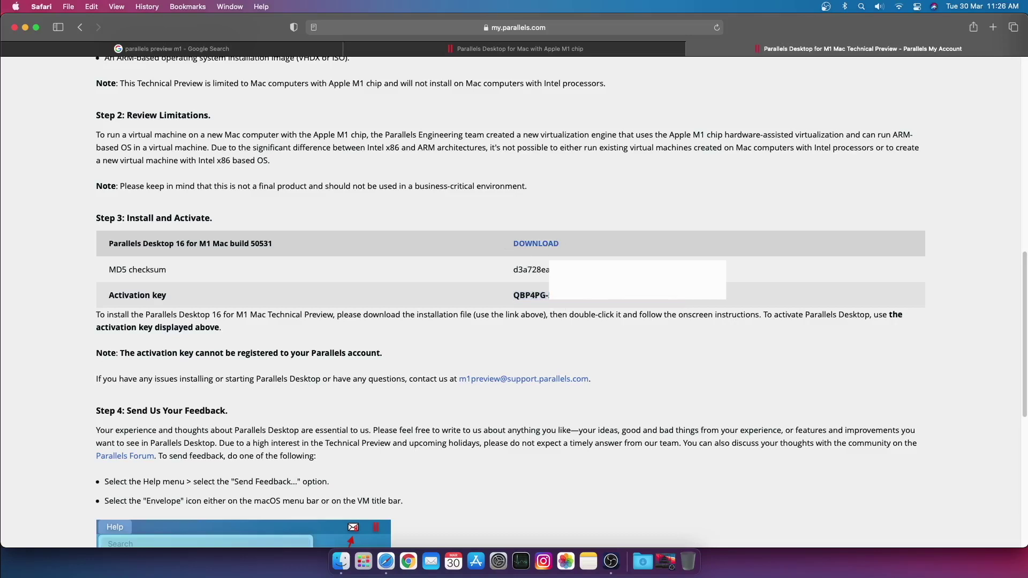
Download Parallels Desktop 16 for M1 Mac build 50531 and check the download's progress.
{"action": "left_click", "coordinate": [526, 242]}
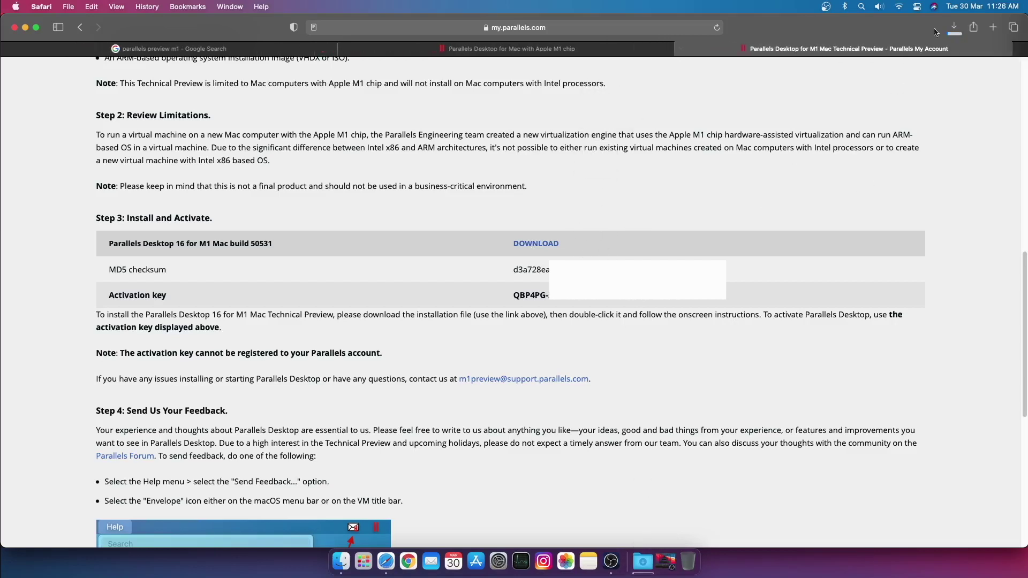
{"action": "left_click", "coordinate": [954, 28]}
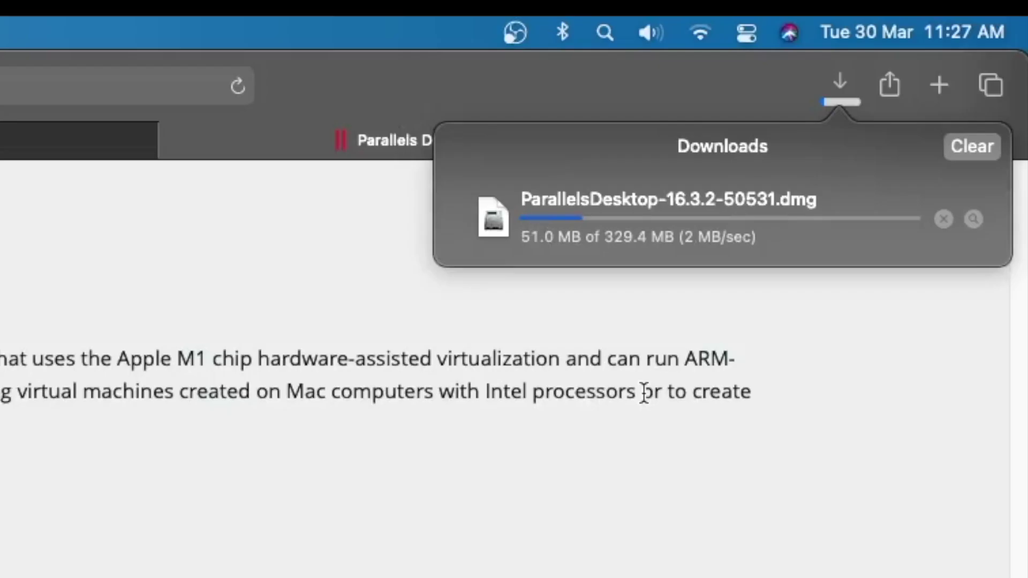
{"action": "scroll", "coordinate": [938, 139], "scroll_direction": "up", "scroll_amount": 5}
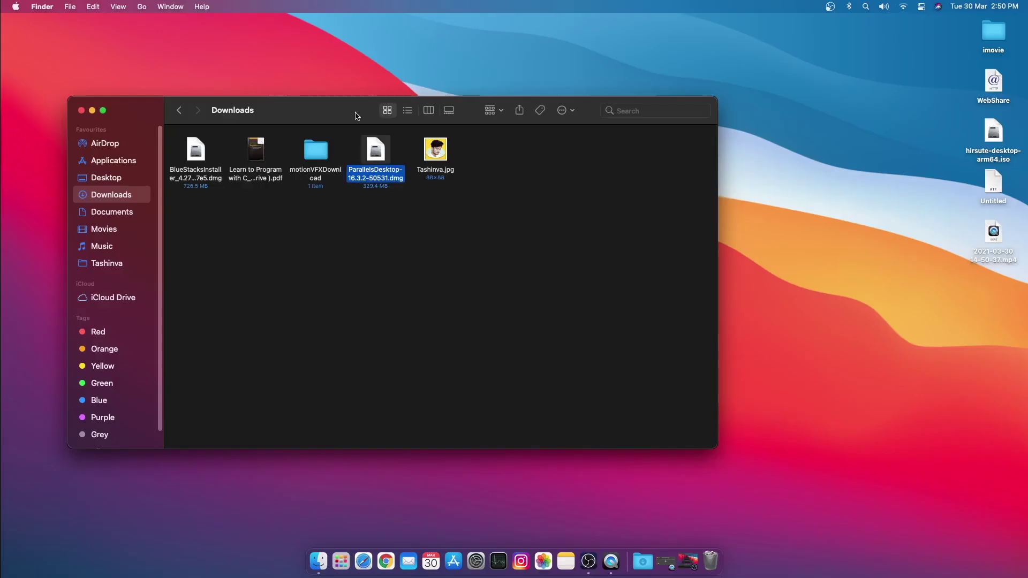
Run the Parallels Desktop 16 installer from ParallelsDesktop-16.3.2-50531.dmg in Downloads and authorize it with the administrator password.
{"action": "double_click", "coordinate": [376, 170]}
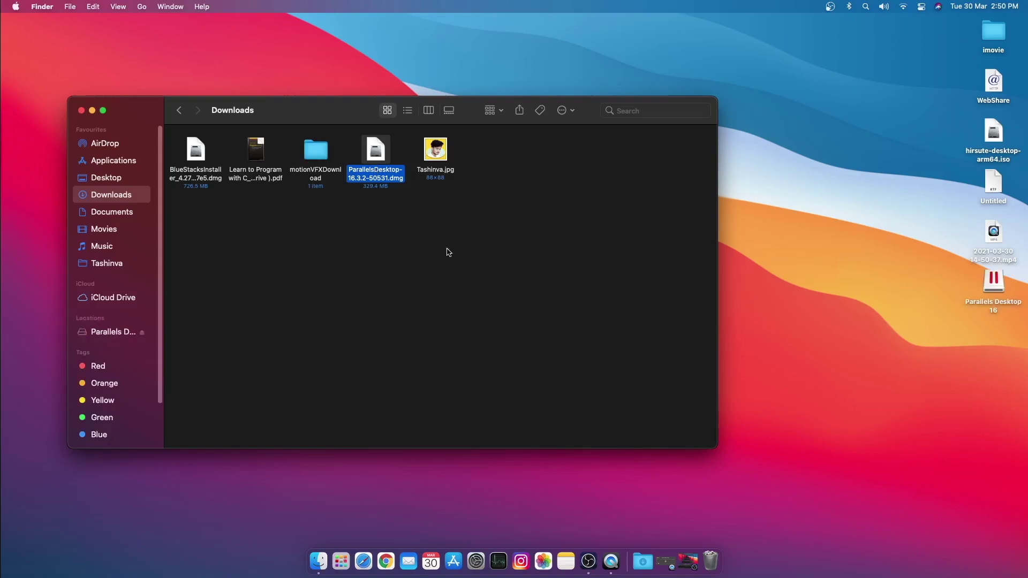
{"action": "double_click", "coordinate": [149, 197]}
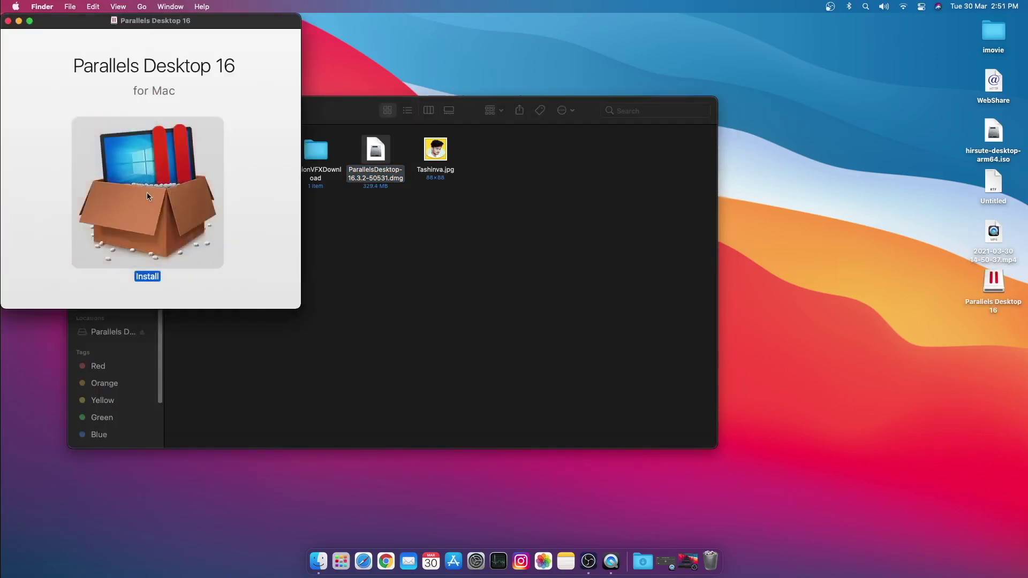
{"action": "left_click", "coordinate": [508, 223]}
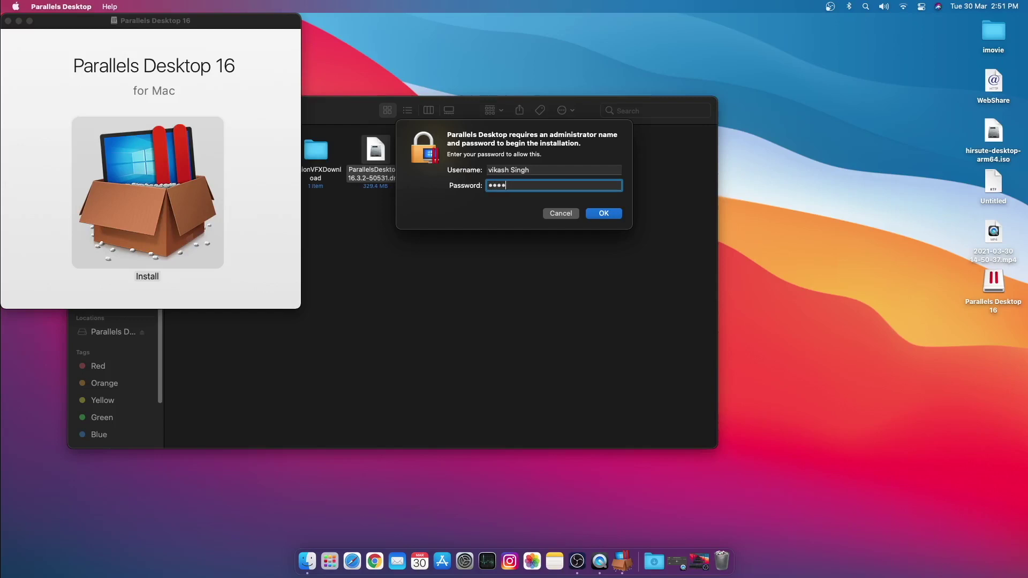
{"action": "key", "text": "Return"}
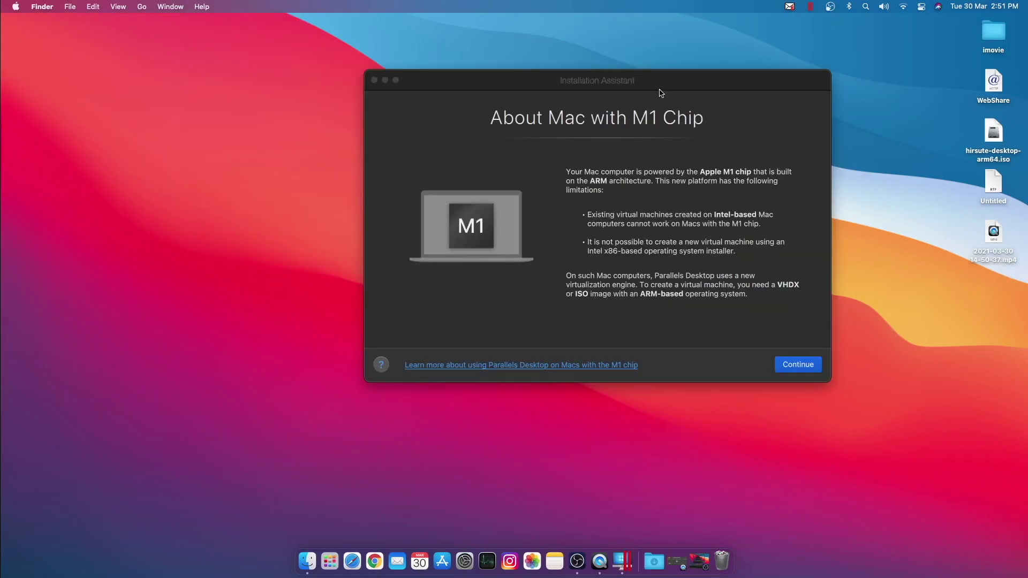
Check for Parallels Desktop among the installed apps and view its account and license details.
{"action": "left_click", "coordinate": [333, 530]}
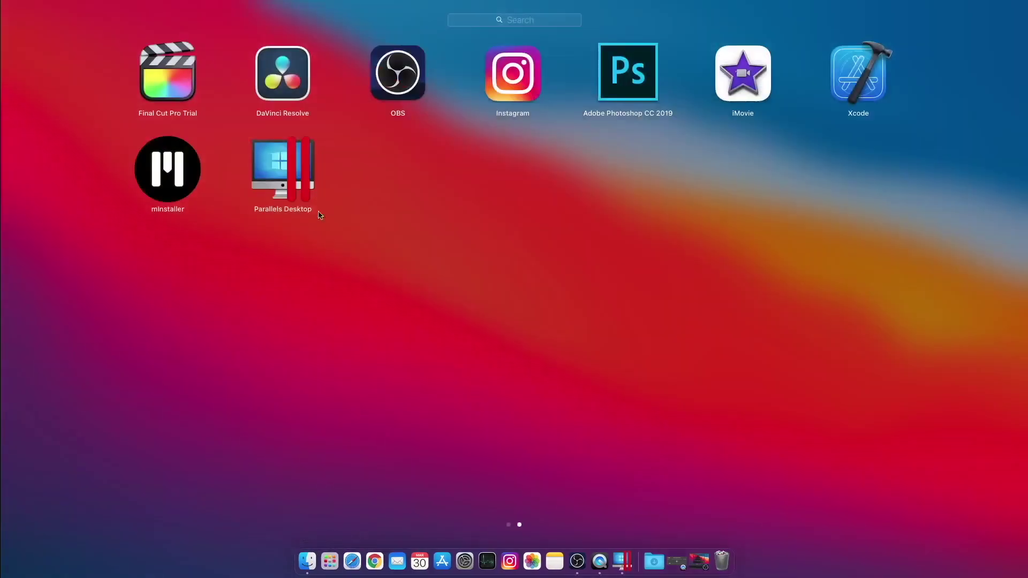
{"action": "left_click", "coordinate": [481, 377]}
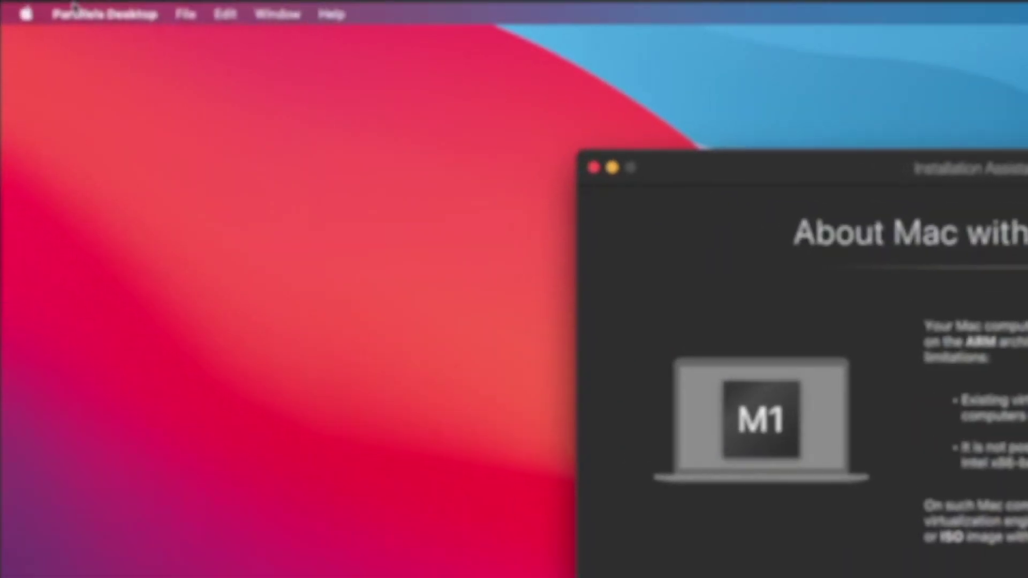
{"action": "left_click", "coordinate": [60, 7]}
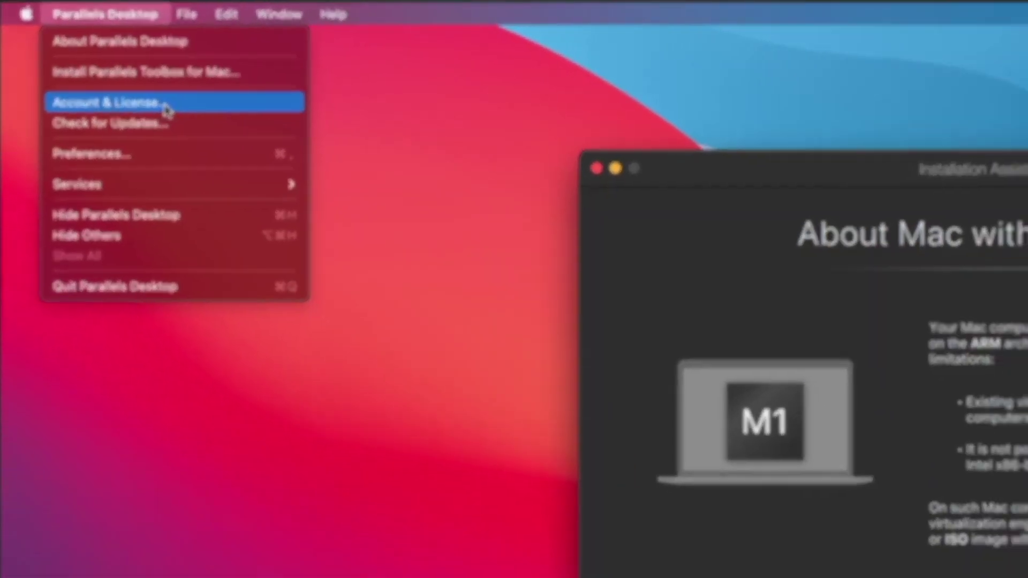
{"action": "left_click", "coordinate": [166, 104]}
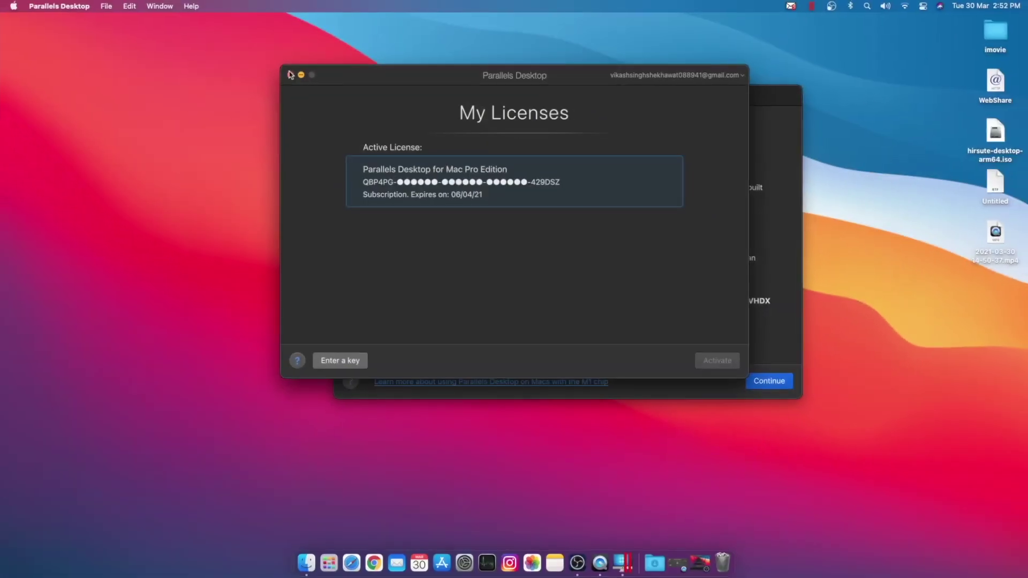
{"action": "left_click", "coordinate": [132, 38]}
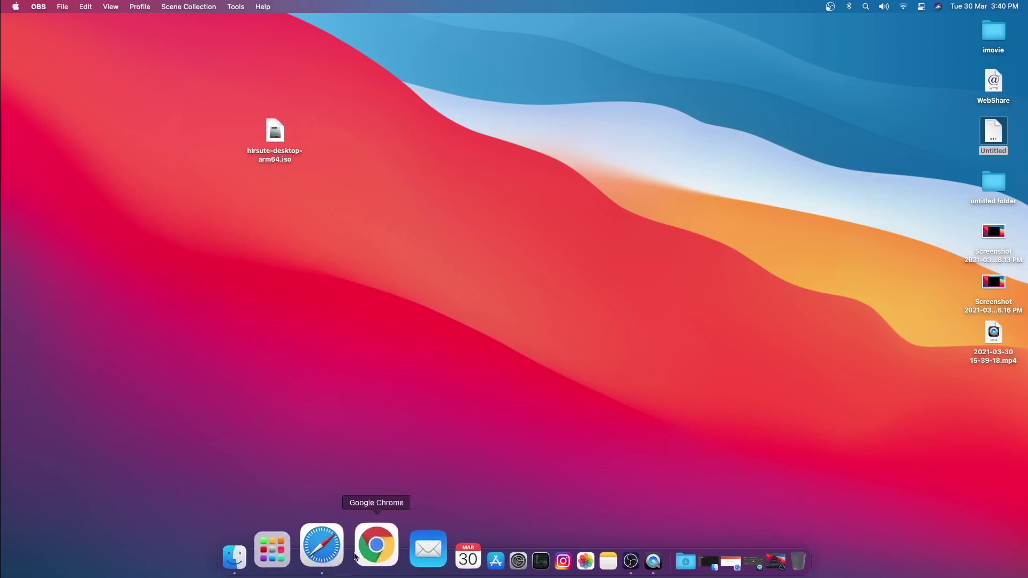
Switch to Safari and examine the web address and version number of the Ubuntu 20.04.2.0 LTS (Focal Fossa) Daily Build page.
{"action": "left_click", "coordinate": [336, 542]}
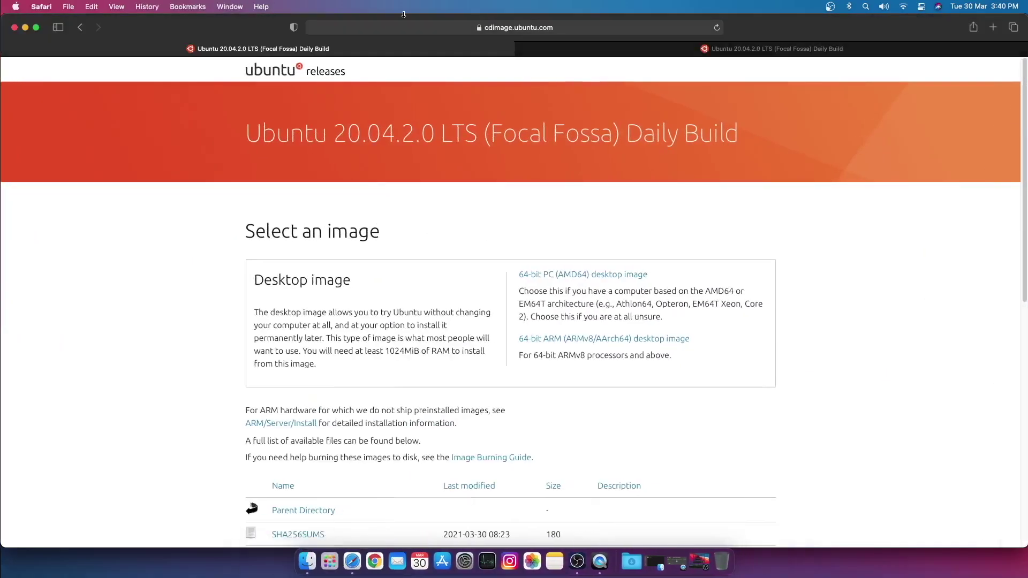
{"action": "left_click", "coordinate": [513, 28]}
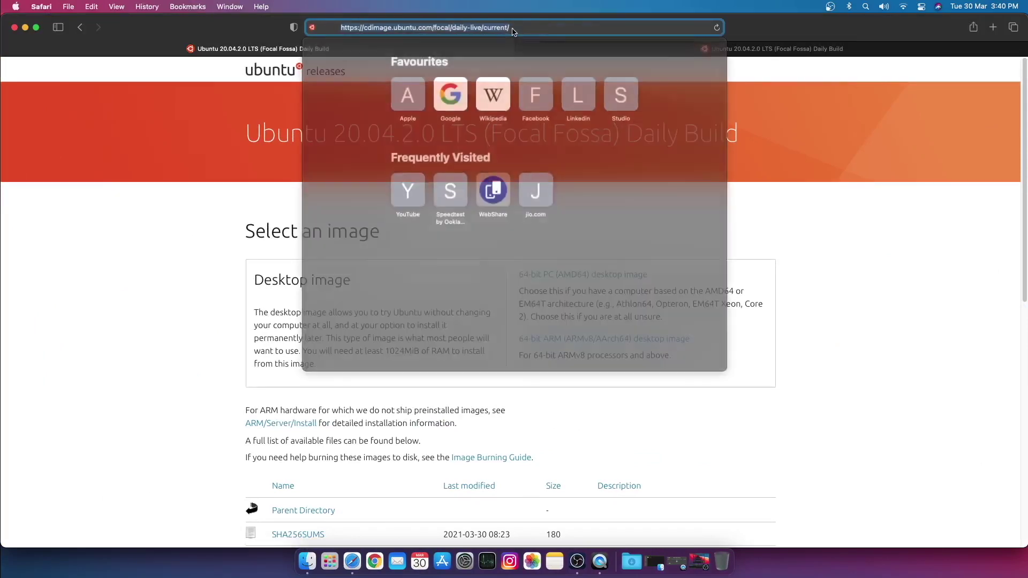
{"action": "key", "text": "Escape"}
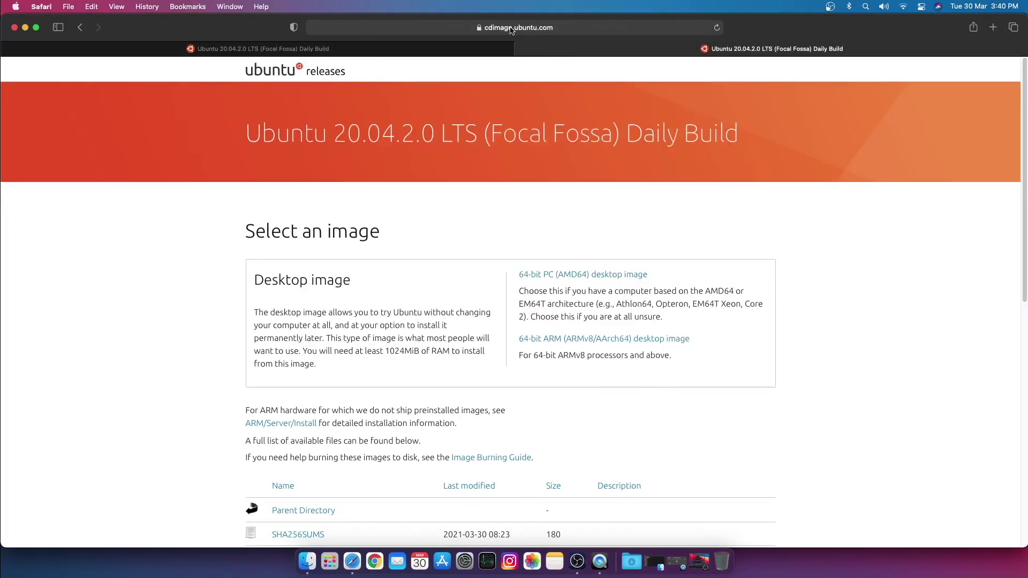
{"action": "left_click", "coordinate": [543, 27]}
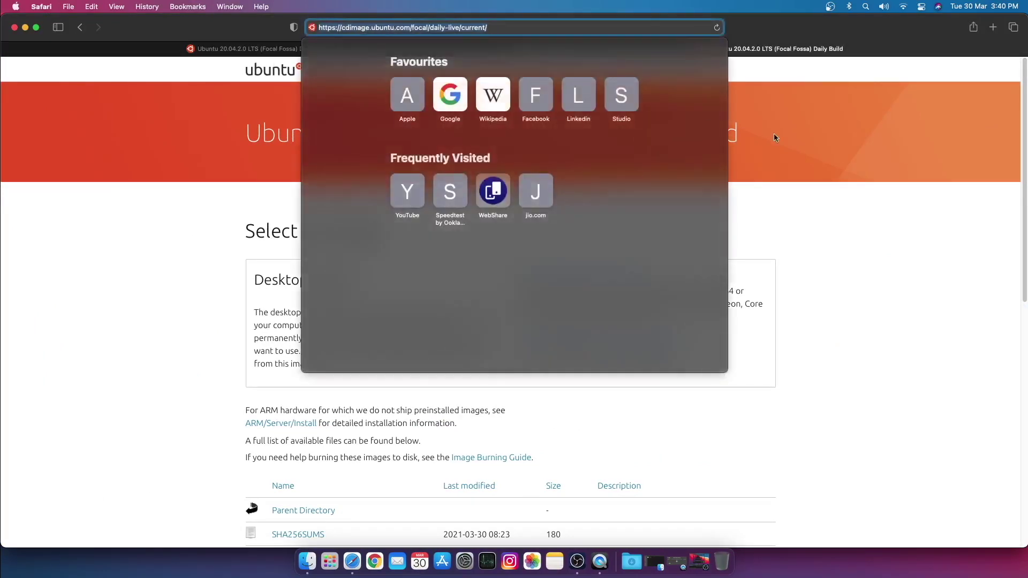
{"action": "left_click", "coordinate": [803, 150]}
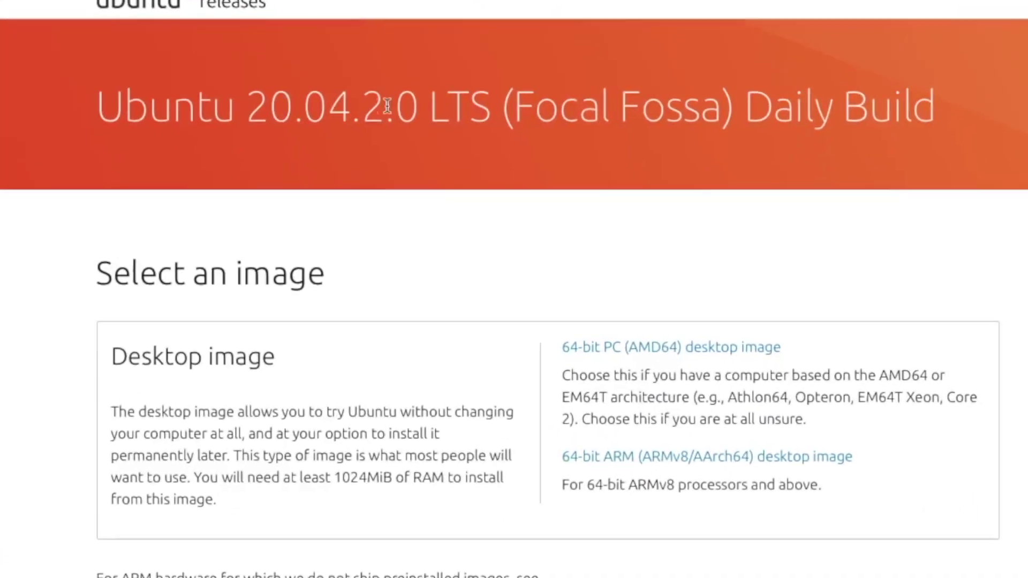
{"action": "left_click_drag", "start_coordinate": [268, 111], "coordinate": [349, 106]}
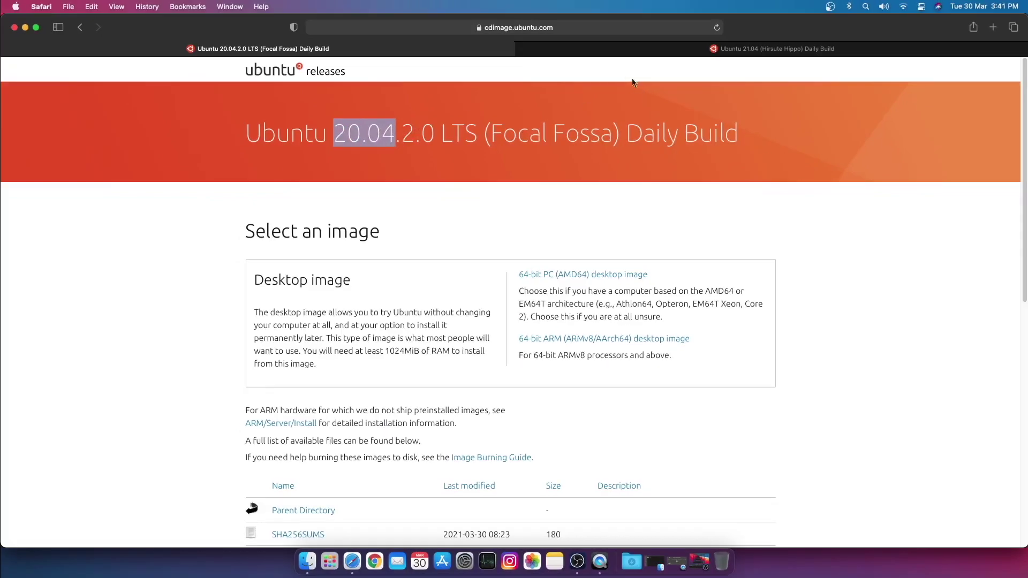
Examine the version shown on the Ubuntu 21.04 (Hirsute Hippo) Daily Build page.
{"action": "left_click", "coordinate": [625, 52]}
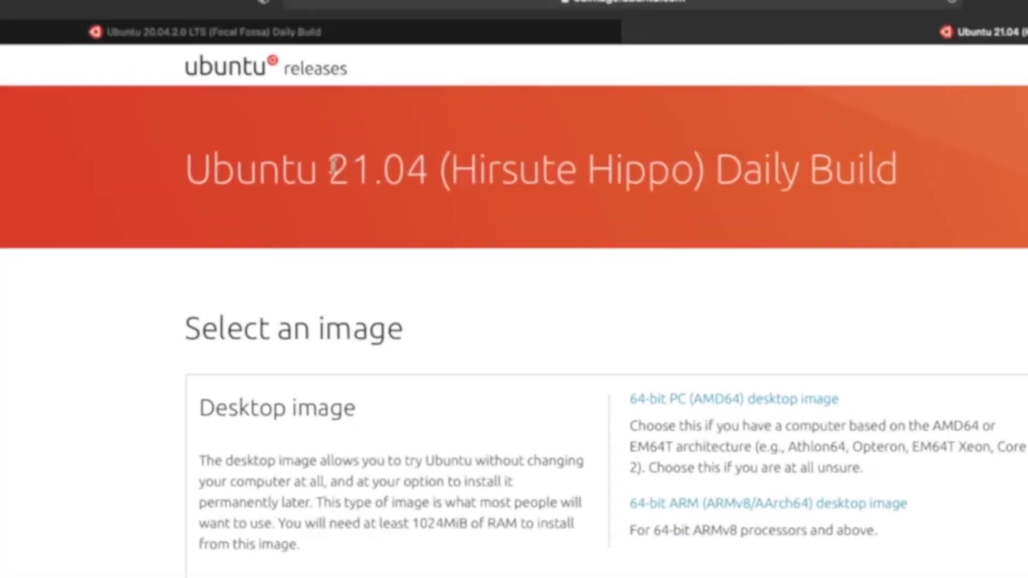
{"action": "left_click_drag", "start_coordinate": [334, 131], "coordinate": [366, 130]}
{"action": "left_click_drag", "start_coordinate": [382, 171], "coordinate": [431, 172]}
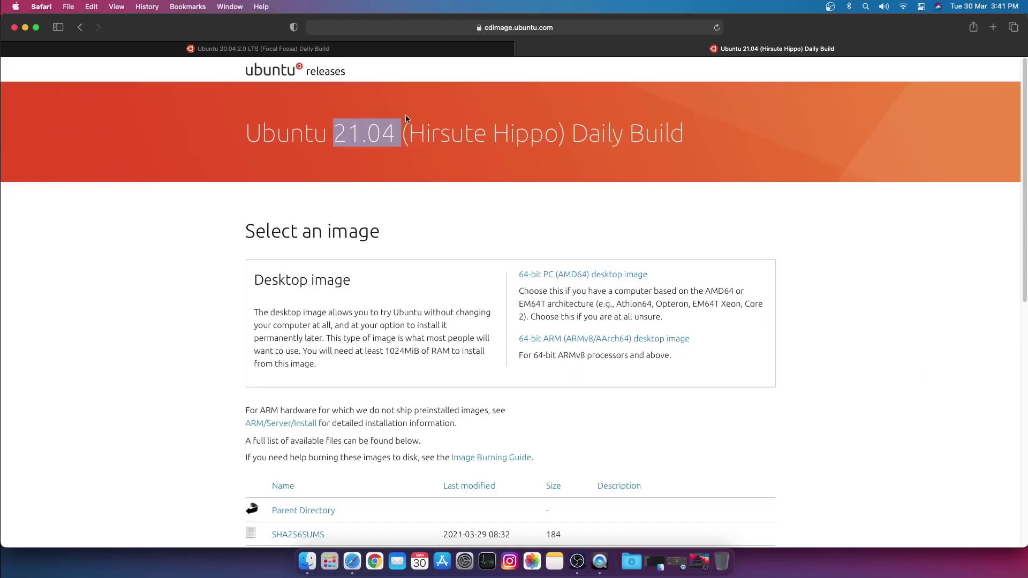
{"action": "left_click", "coordinate": [589, 31]}
{"action": "left_click", "coordinate": [589, 49]}
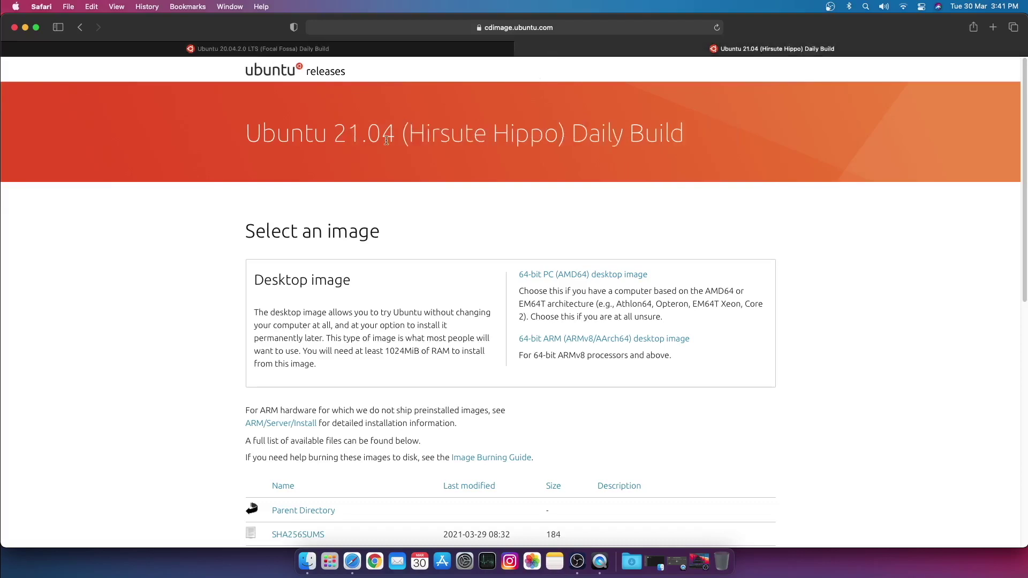
{"action": "left_click_drag", "start_coordinate": [343, 135], "coordinate": [447, 138]}
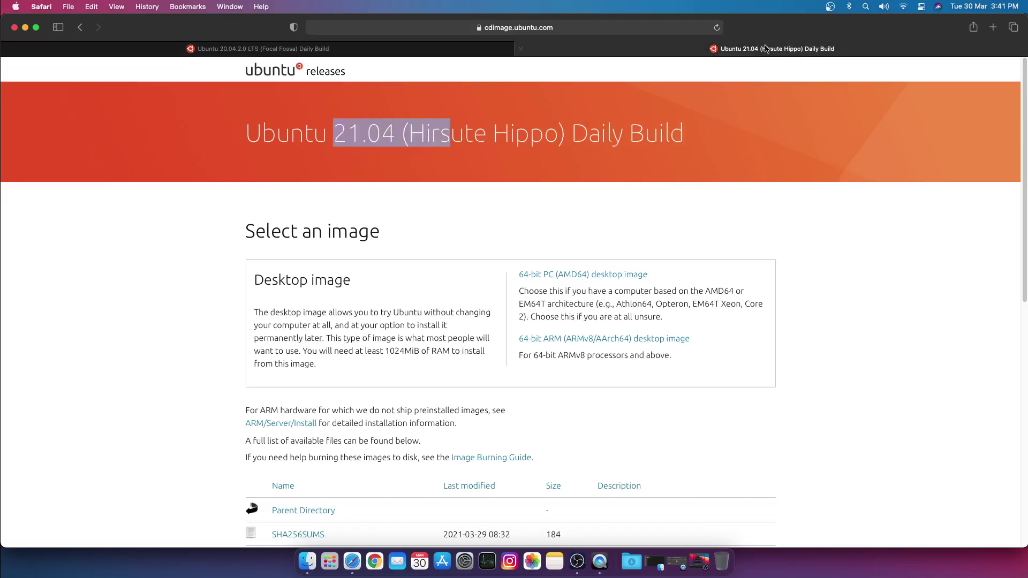
{"action": "left_click_drag", "start_coordinate": [772, 31], "coordinate": [791, 265]}
{"action": "left_click_drag", "start_coordinate": [310, 193], "coordinate": [214, 90]}
Return to the Ubuntu 20.04.2.0 LTS (Focal Fossa) page, download its 64-bit ARM desktop image and check the download.
{"action": "left_click", "coordinate": [429, 50]}
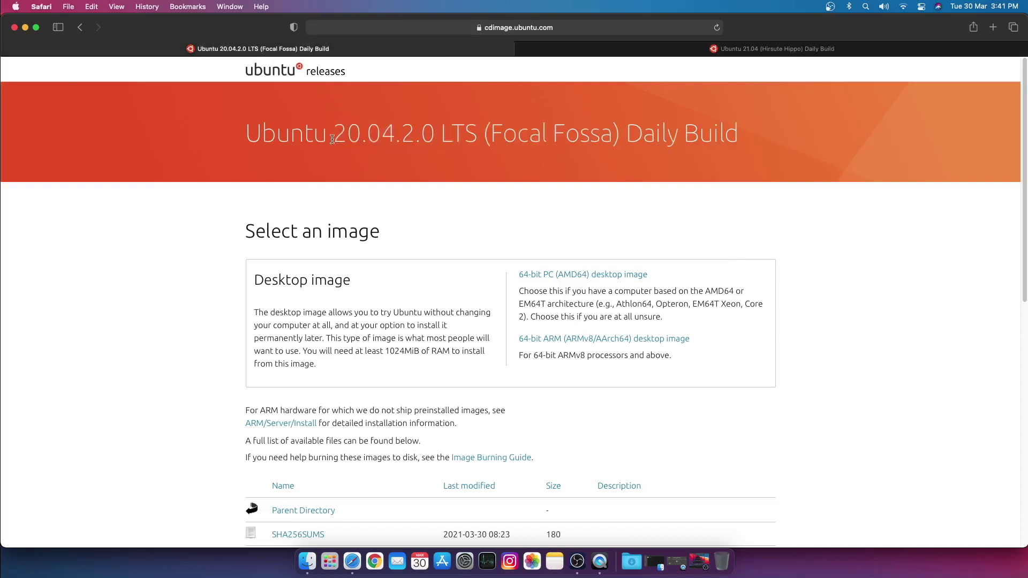
{"action": "left_click_drag", "start_coordinate": [336, 138], "coordinate": [409, 133]}
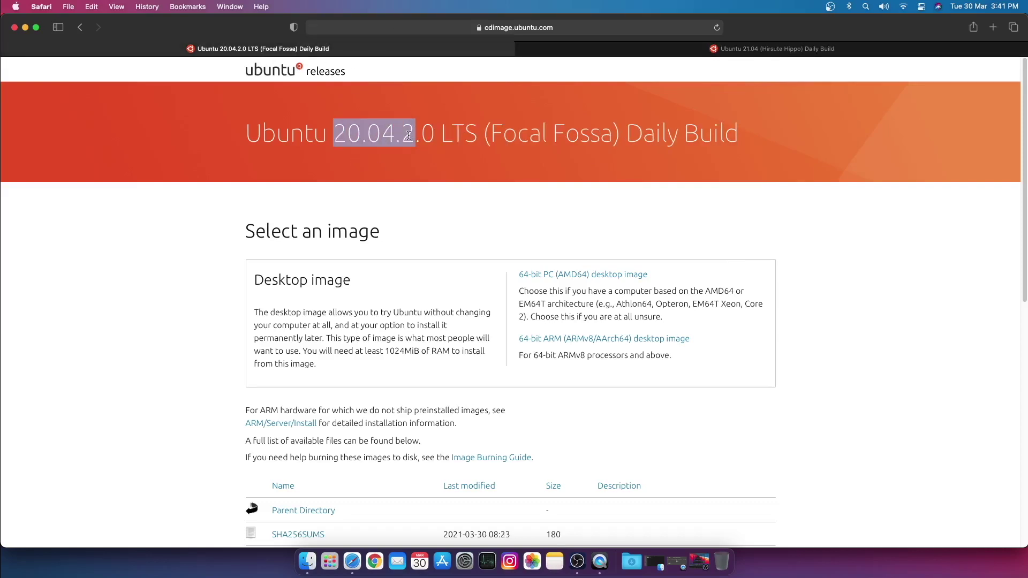
{"action": "left_click", "coordinate": [376, 140]}
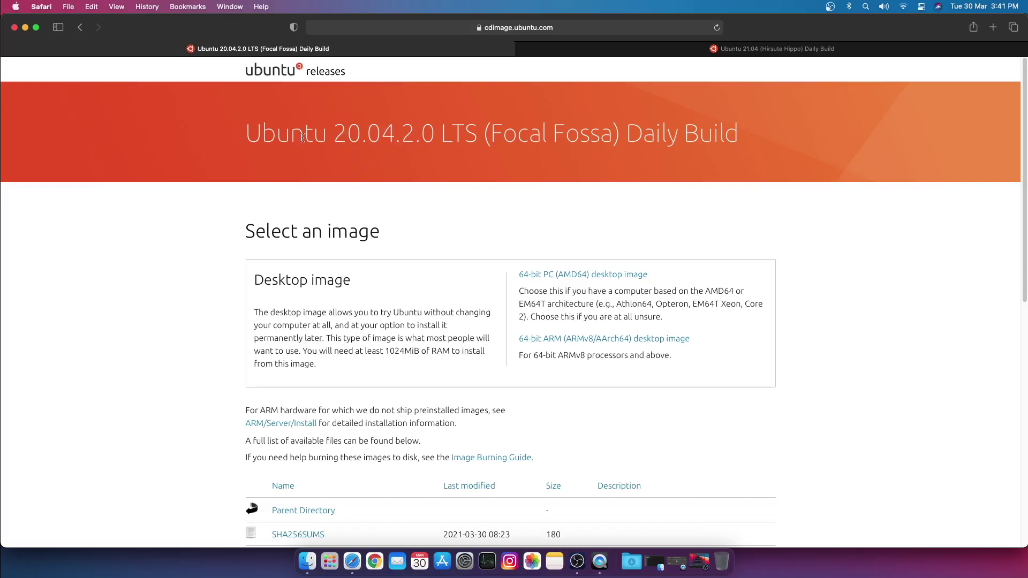
{"action": "left_click_drag", "start_coordinate": [303, 138], "coordinate": [469, 142]}
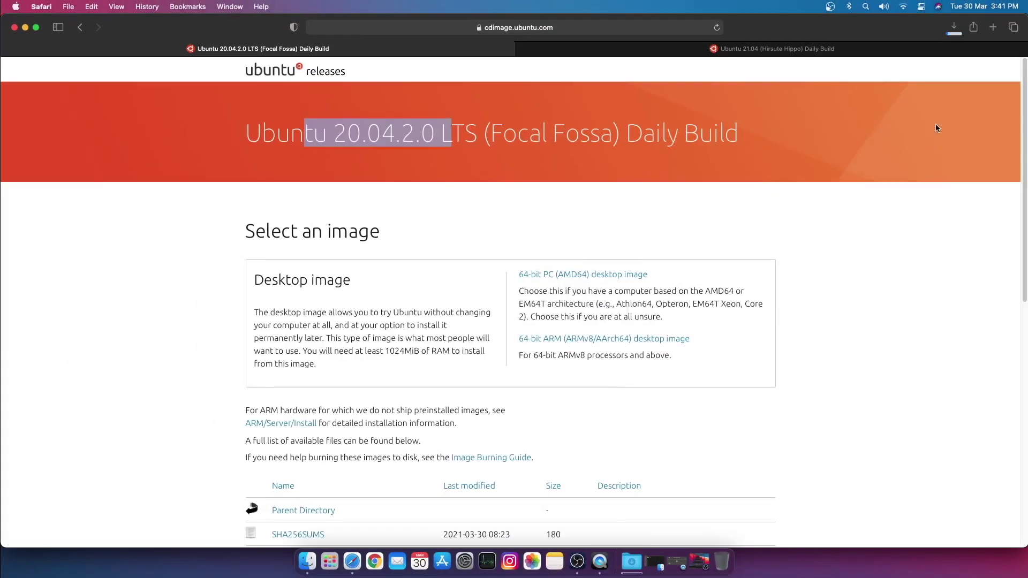
{"action": "left_click", "coordinate": [953, 27]}
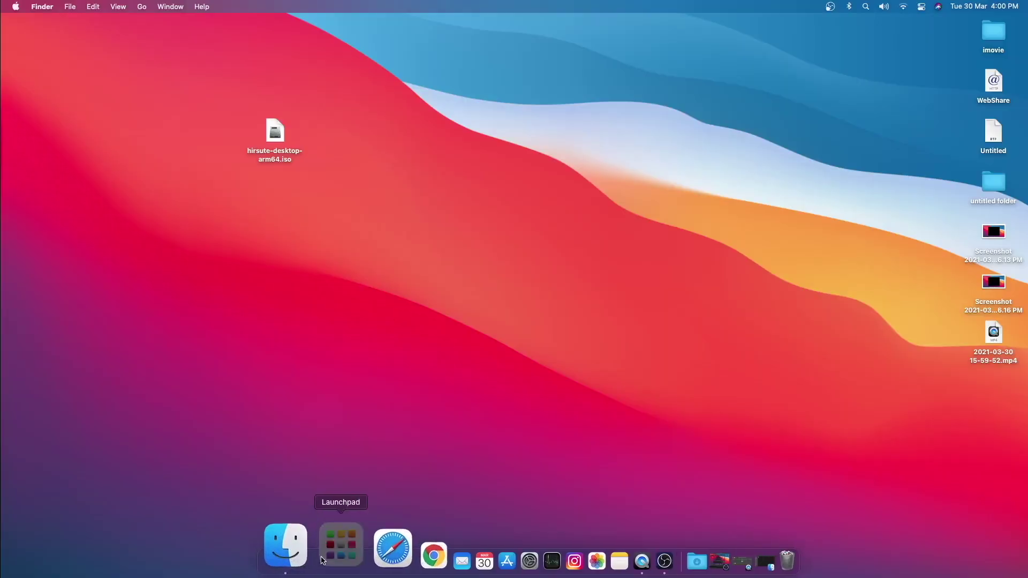
Launch Parallels Desktop and proceed past the About Mac with M1 Chip information in the Installation Assistant.
{"action": "left_click", "coordinate": [342, 549]}
{"action": "left_click", "coordinate": [290, 159]}
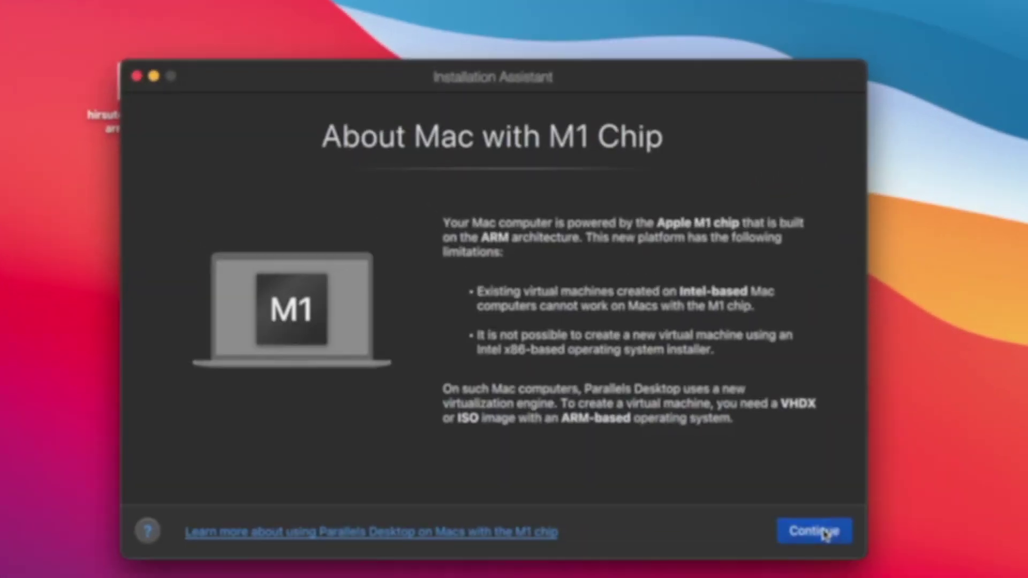
{"action": "left_click", "coordinate": [702, 411]}
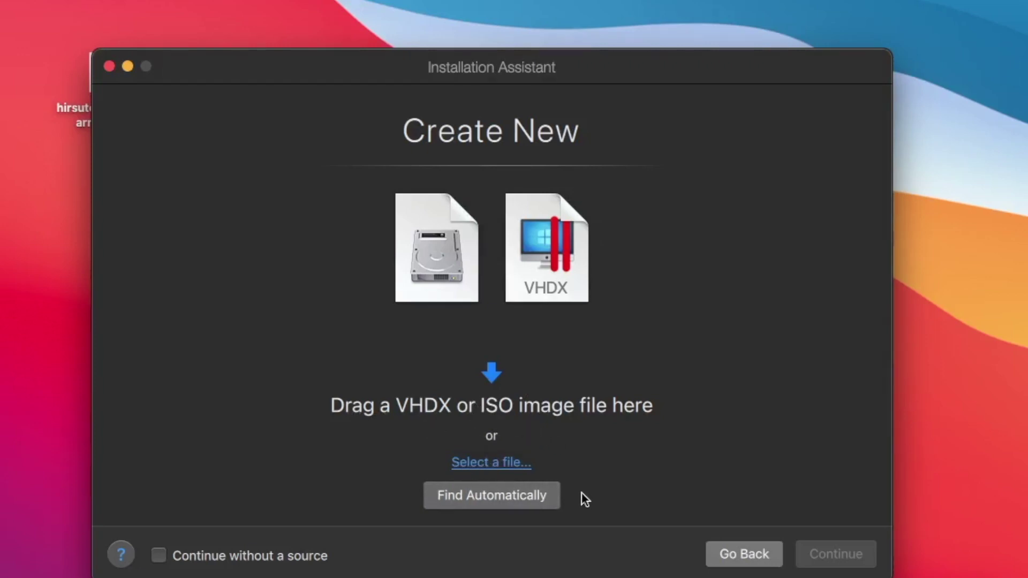
Choose focal-desktop-arm64.iso from the Downloads folder as the installation image for the new virtual machine.
{"action": "left_click", "coordinate": [471, 463]}
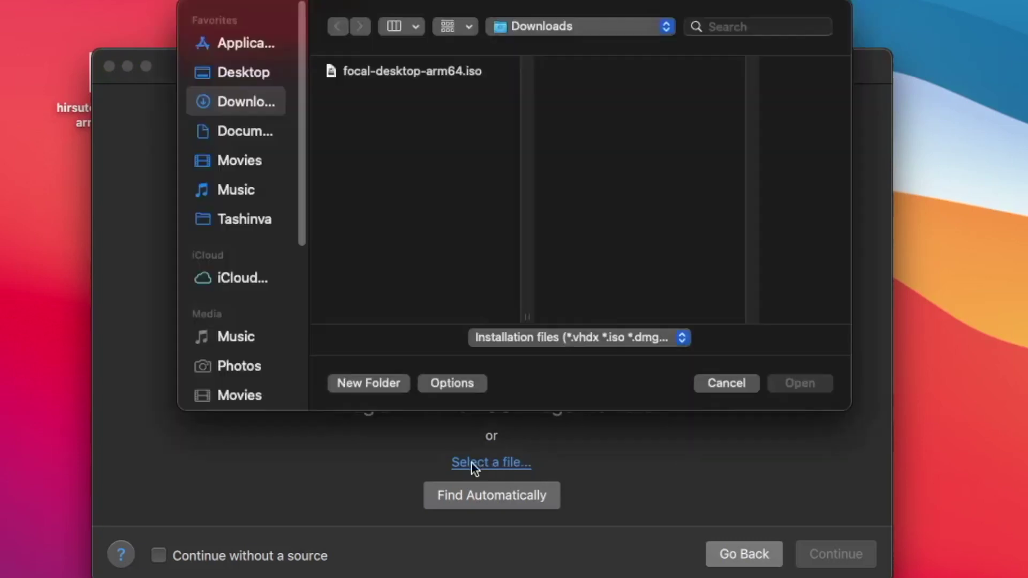
{"action": "left_click", "coordinate": [225, 122]}
{"action": "left_click", "coordinate": [224, 99]}
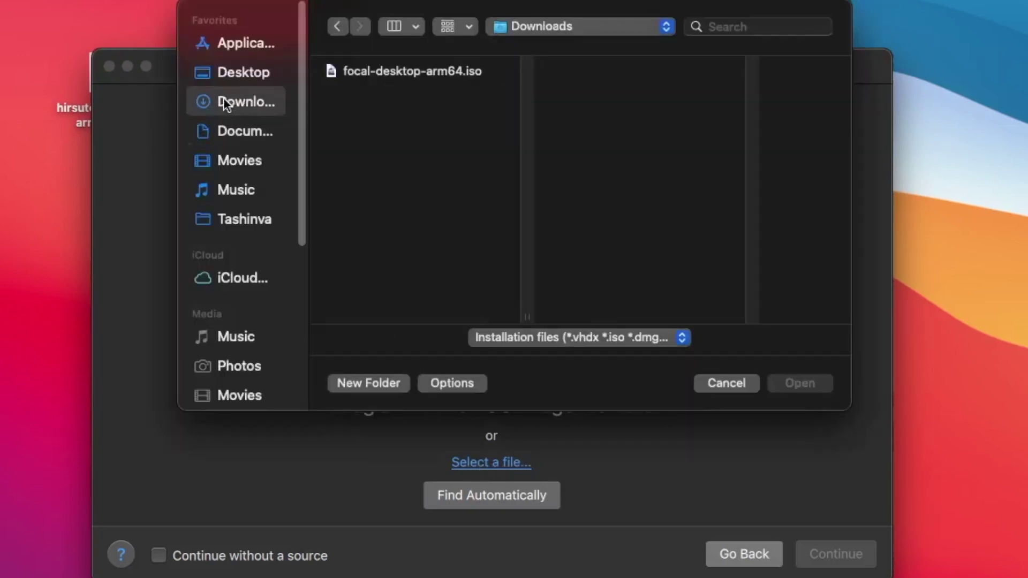
{"action": "left_click", "coordinate": [381, 72]}
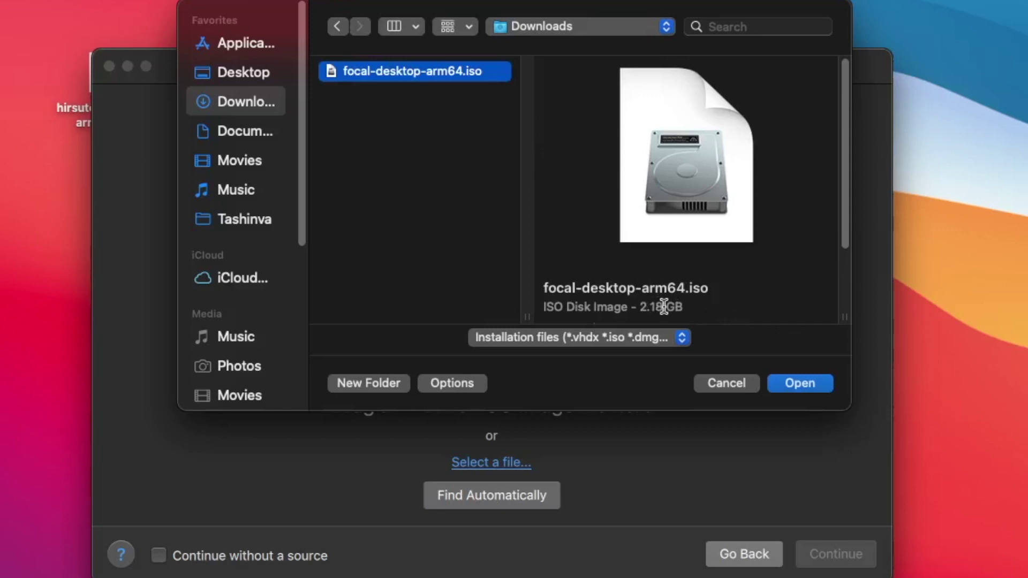
{"action": "left_click", "coordinate": [792, 382]}
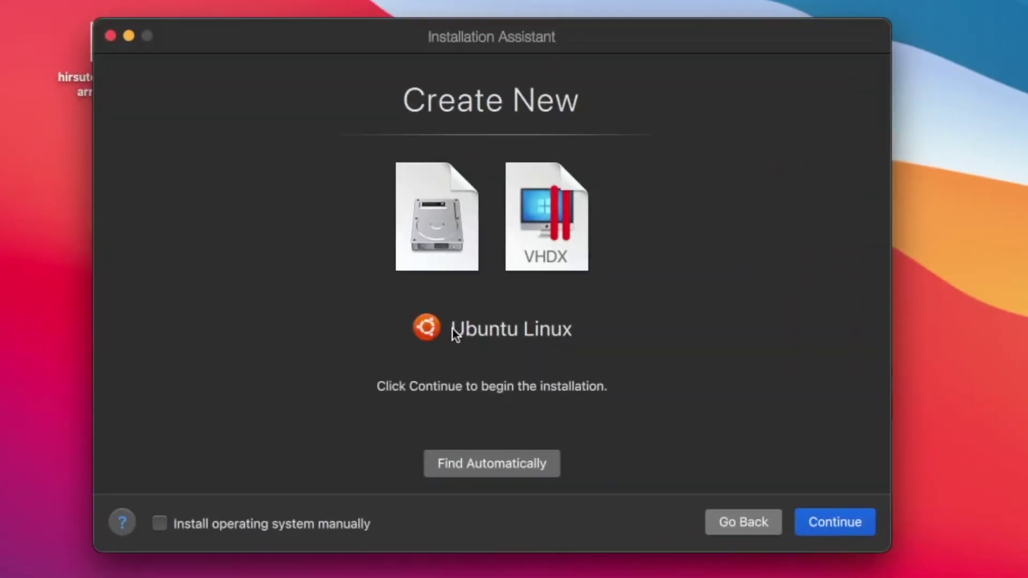
Keep Express Installation and the prefilled names, set and verify an account password of at least 8 characters, and continue.
{"action": "left_click", "coordinate": [821, 525]}
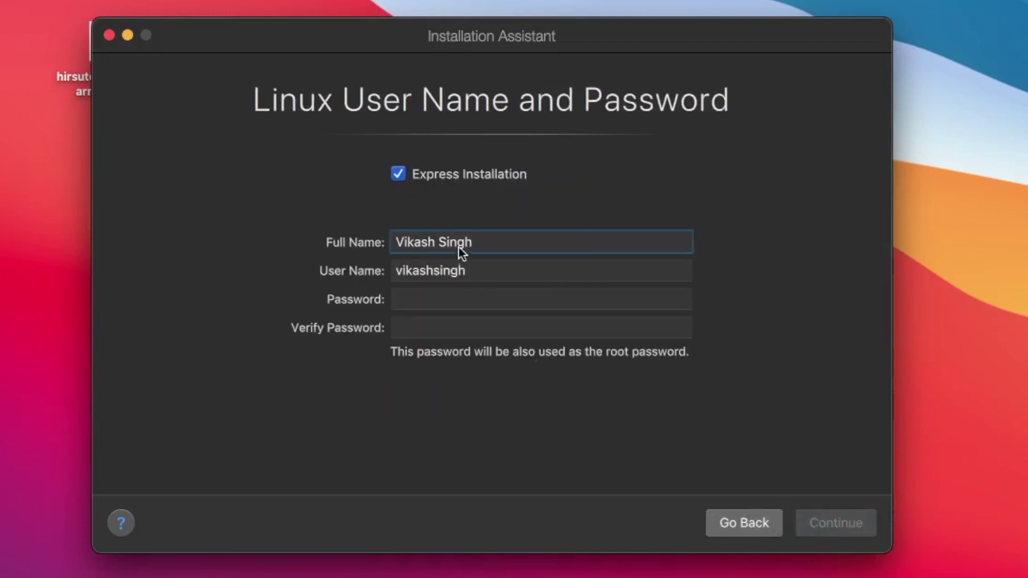
{"action": "key", "text": "super+a"}
{"action": "key", "text": "Tab"}
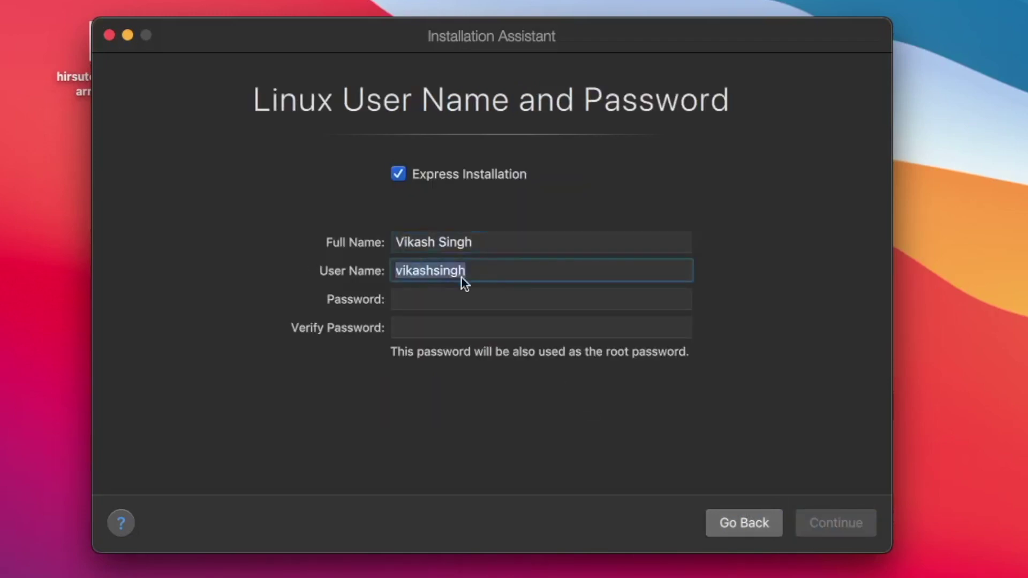
{"action": "left_click", "coordinate": [459, 299]}
{"action": "type", "text": "•••"}
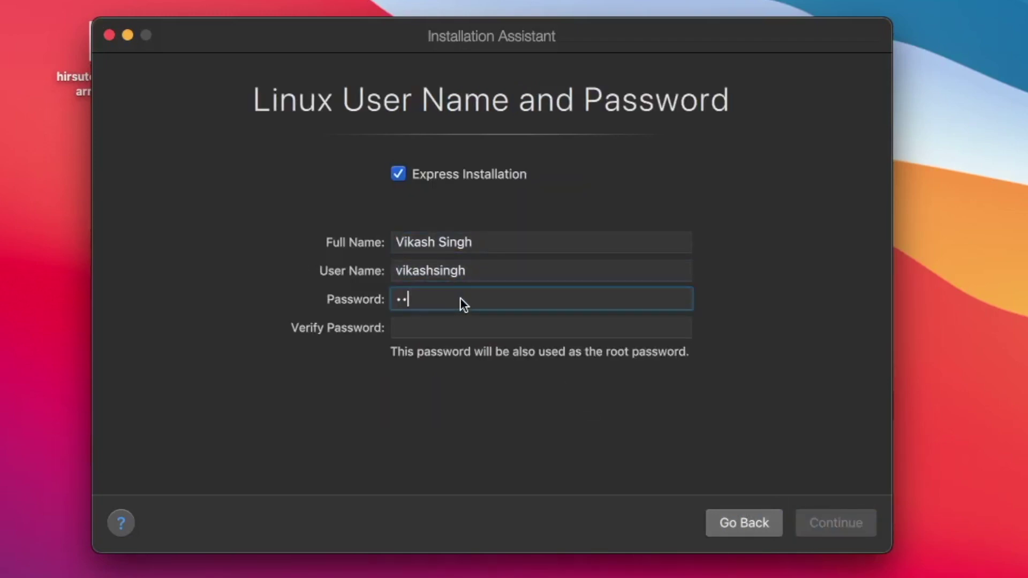
{"action": "type", "text": "••"}
{"action": "key", "text": "Tab"}
{"action": "type", "text": "•••••"}
{"action": "left_click", "coordinate": [838, 525]}
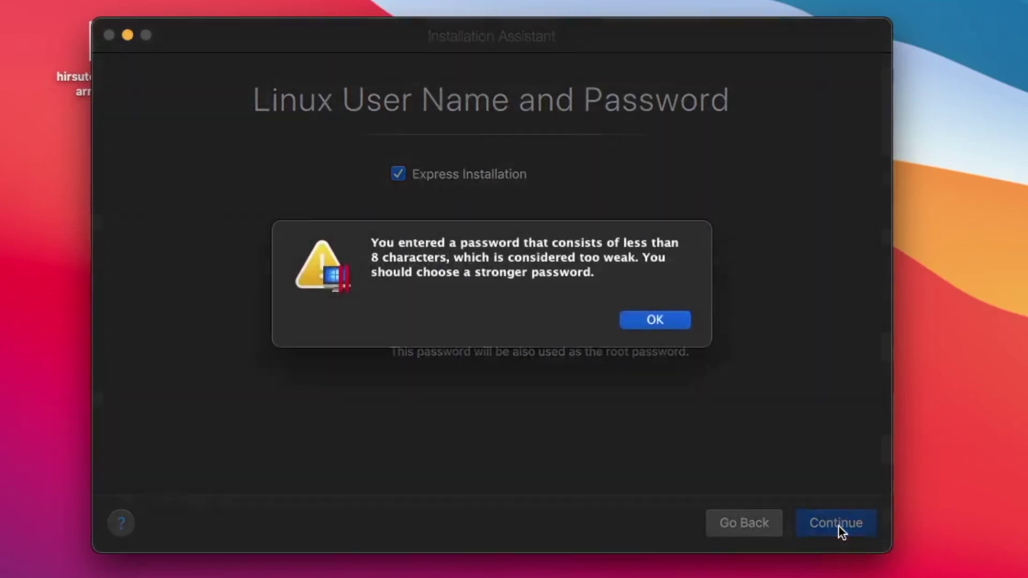
{"action": "left_click", "coordinate": [633, 321]}
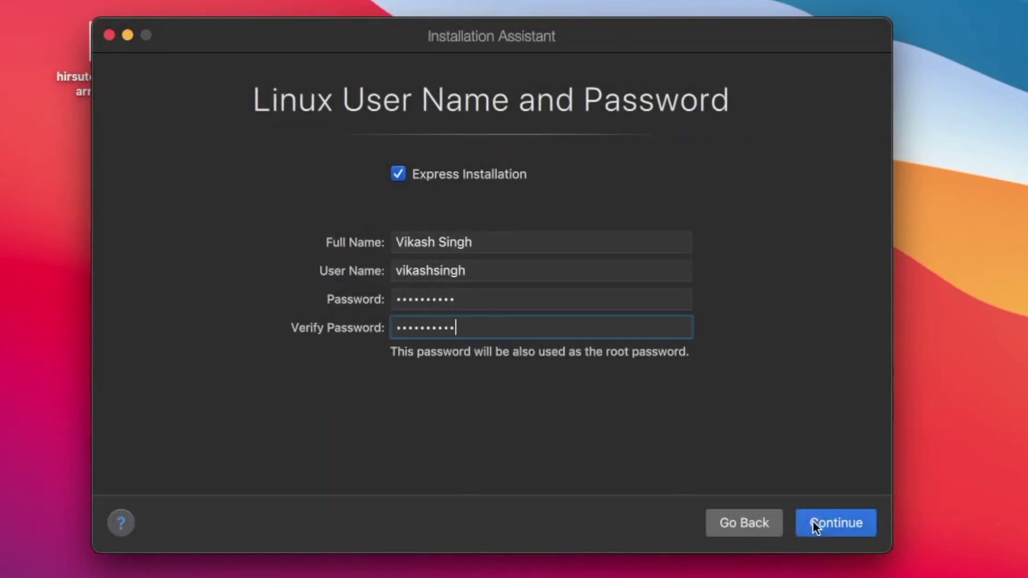
{"action": "left_click", "coordinate": [813, 521]}
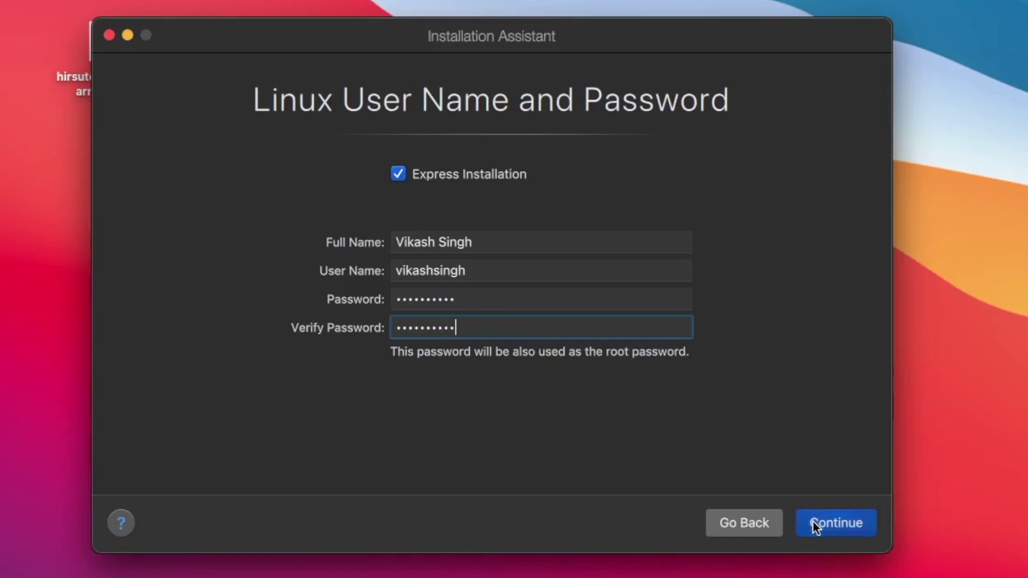
Keep the name Ubuntu Linux and the Parallels save folder, enable customizing settings before installation, and create the virtual machine.
{"action": "left_click_drag", "start_coordinate": [511, 226], "coordinate": [320, 223]}
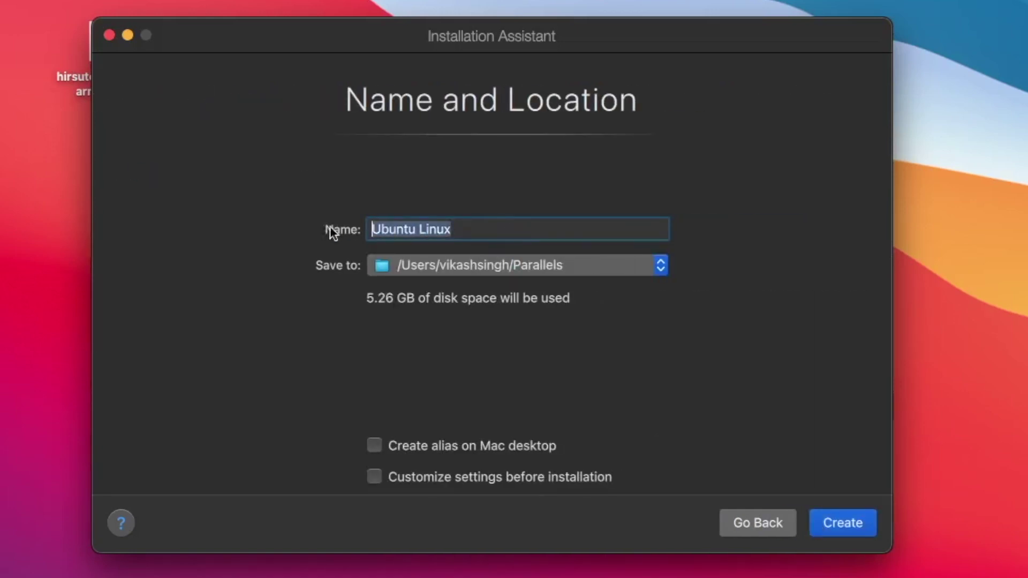
{"action": "left_click", "coordinate": [404, 262]}
{"action": "left_click", "coordinate": [499, 263]}
{"action": "left_click", "coordinate": [392, 479]}
{"action": "left_click", "coordinate": [844, 525]}
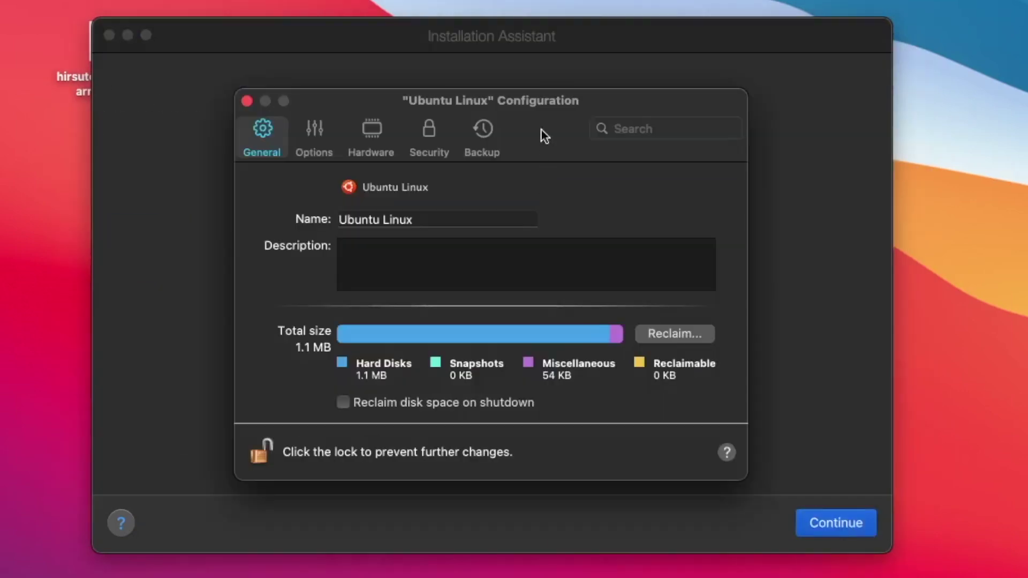
Allocate 4 processors and 4096 MB of memory in the virtual machine's hardware configuration and close it.
{"action": "left_click_drag", "start_coordinate": [538, 103], "coordinate": [648, 107]}
{"action": "left_click", "coordinate": [440, 139]}
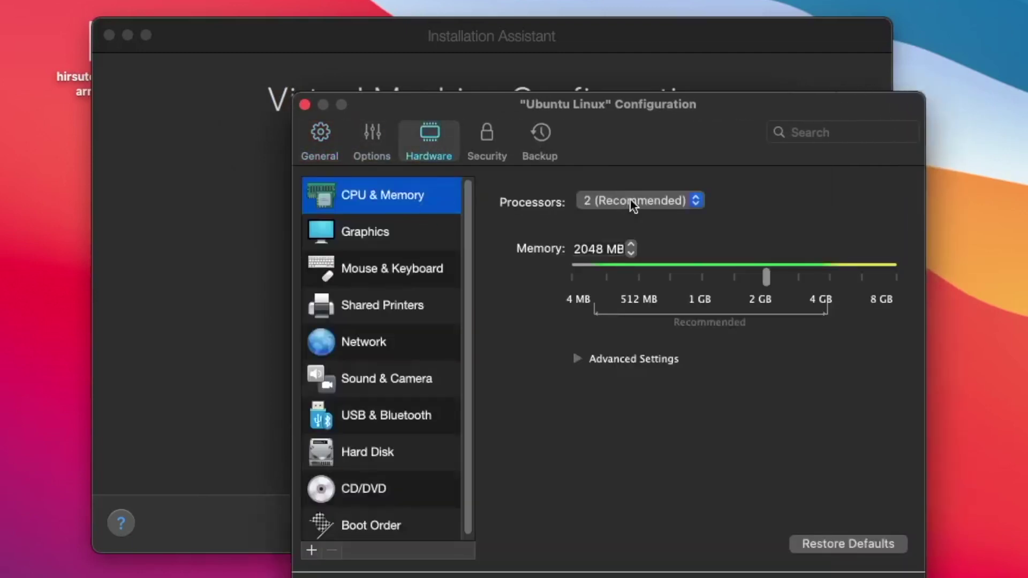
{"action": "left_click", "coordinate": [631, 202]}
{"action": "left_click", "coordinate": [631, 232]}
{"action": "left_click", "coordinate": [603, 247]}
{"action": "double_click", "coordinate": [603, 247]}
{"action": "type", "text": "4096"}
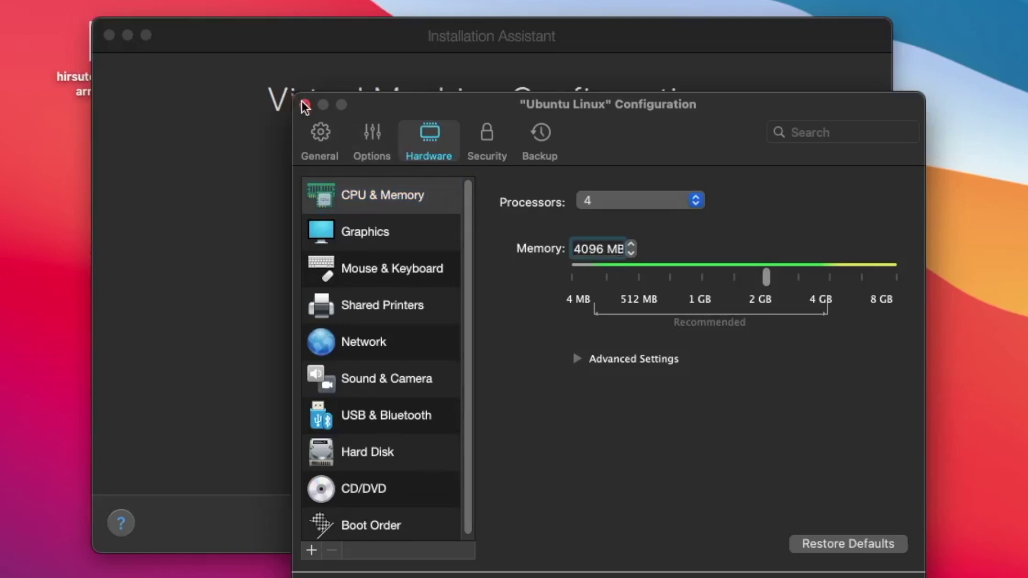
{"action": "left_click", "coordinate": [348, 231]}
{"action": "left_click", "coordinate": [306, 104]}
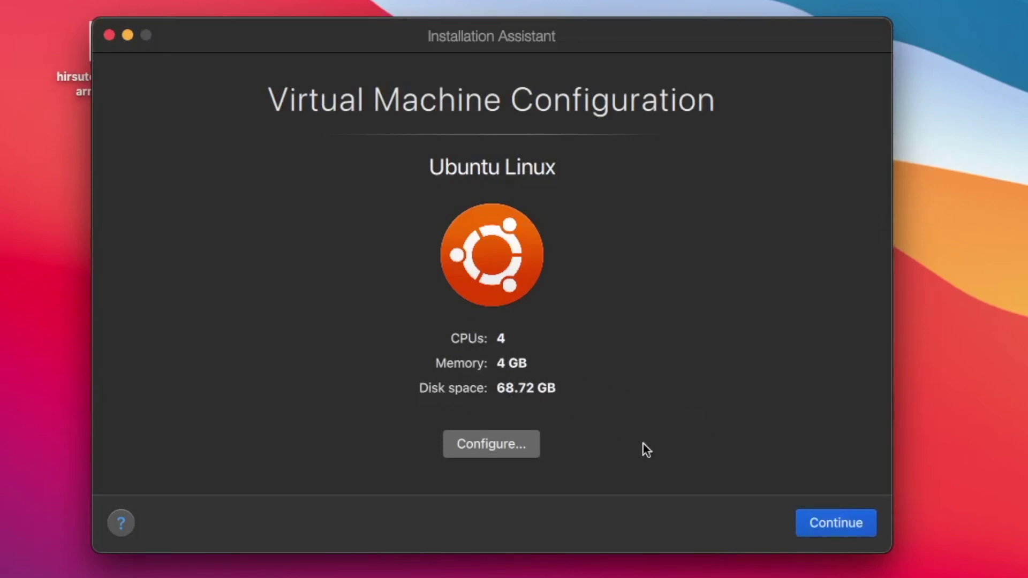
Begin the Ubuntu installation and dismiss the camera and microphone access warnings without changing System Preferences.
{"action": "left_click", "coordinate": [827, 520]}
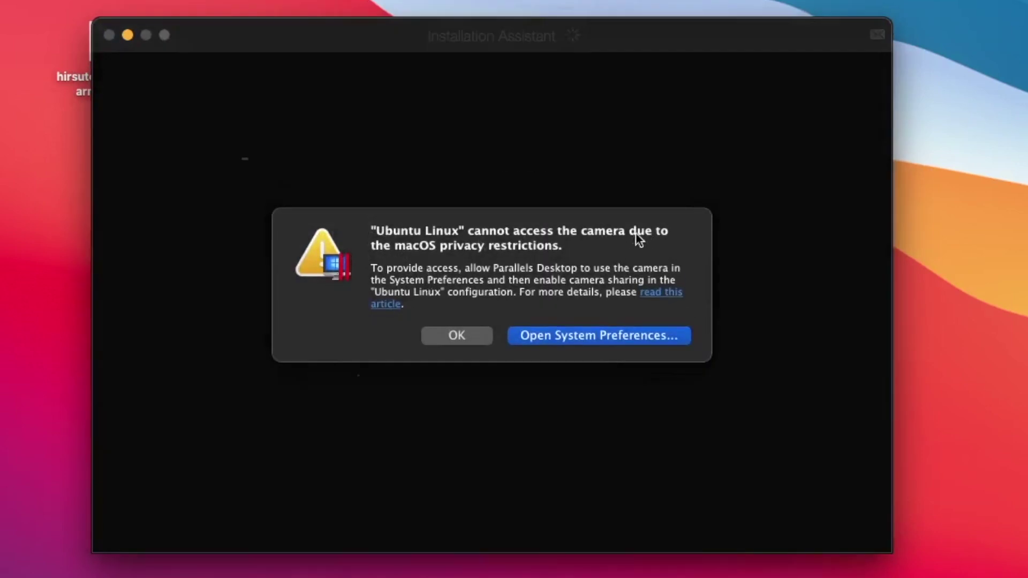
{"action": "left_click", "coordinate": [470, 333]}
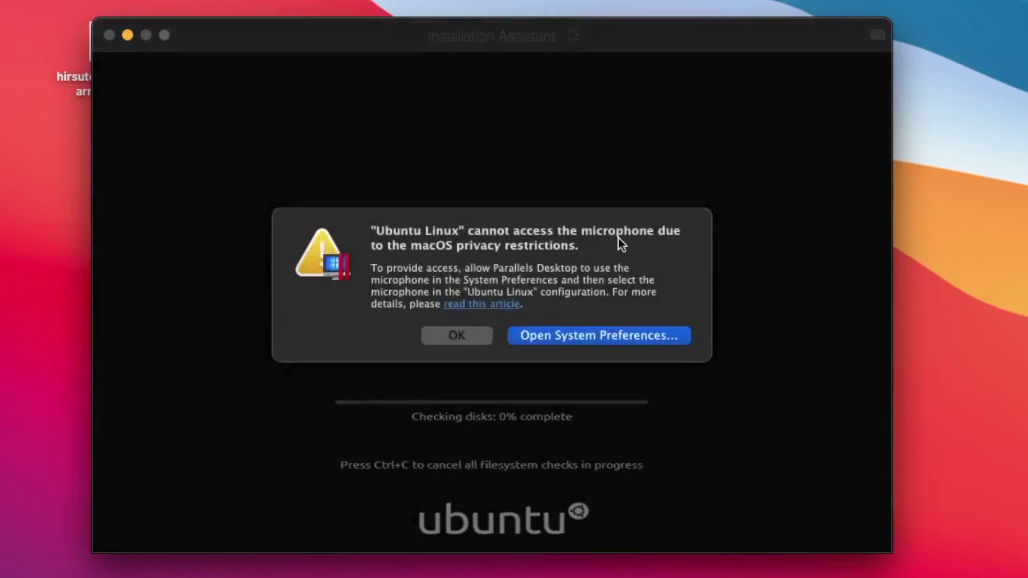
{"action": "left_click", "coordinate": [459, 335]}
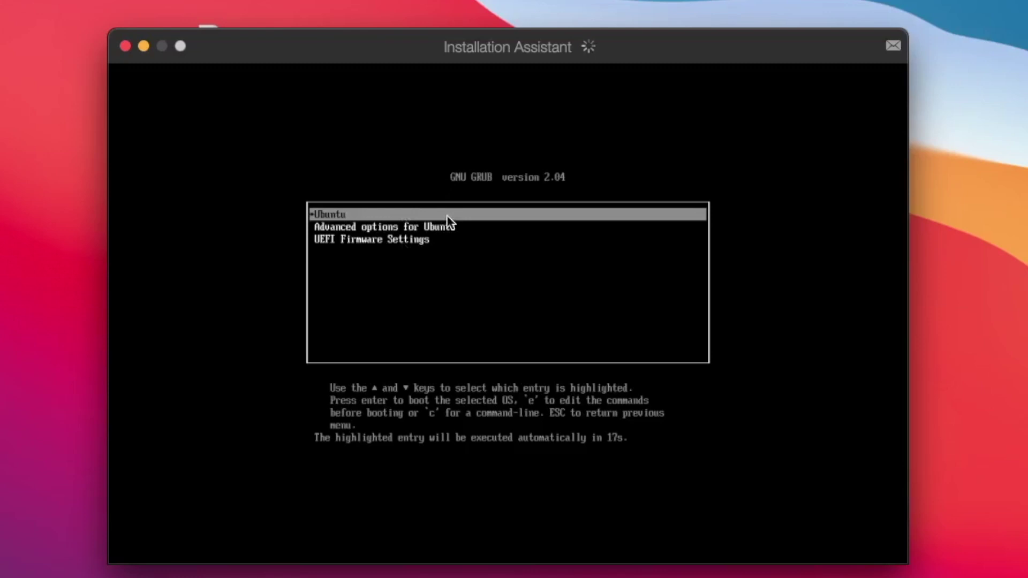
Boot the Ubuntu entry from the GRUB menu each time it is offered.
{"action": "key", "text": "Down"}
{"action": "key", "text": "Up"}
{"action": "key", "text": "Return"}
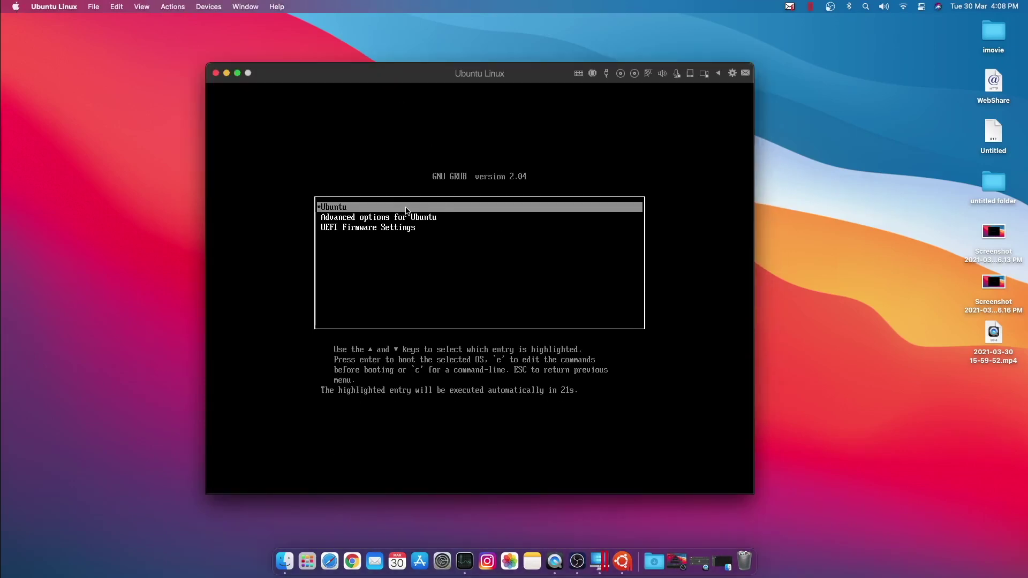
{"action": "key", "text": "Down"}
{"action": "key", "text": "Up"}
{"action": "key", "text": "Return"}
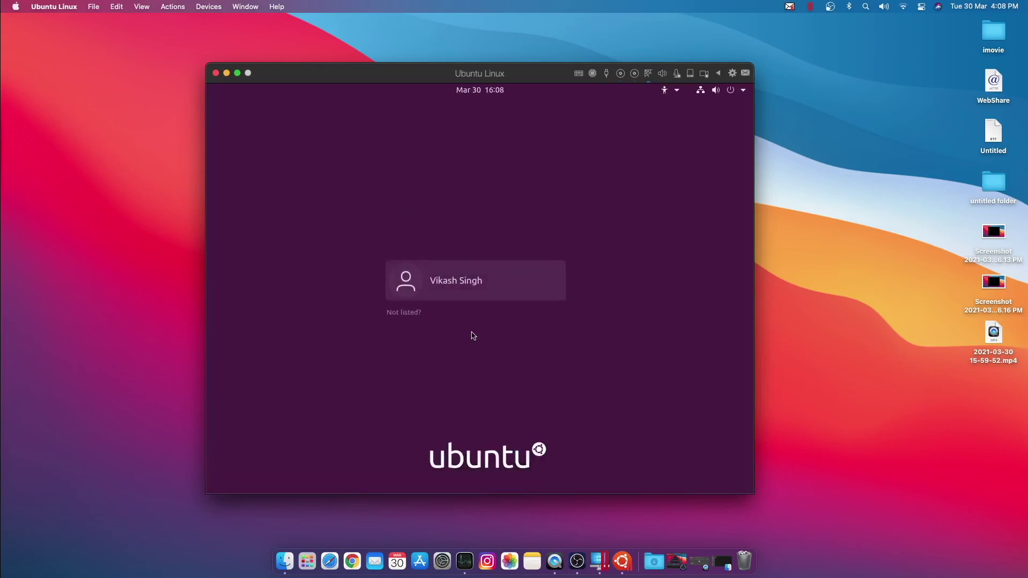
Log in to Ubuntu by selecting the user account and entering the account password.
{"action": "left_click", "coordinate": [474, 284]}
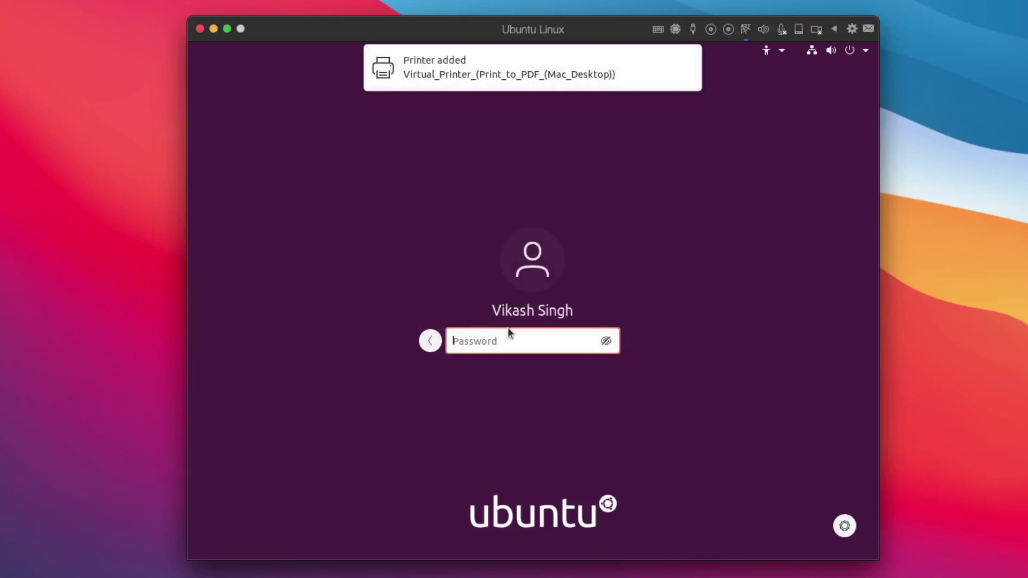
{"action": "type", "text": "•••••••••••"}
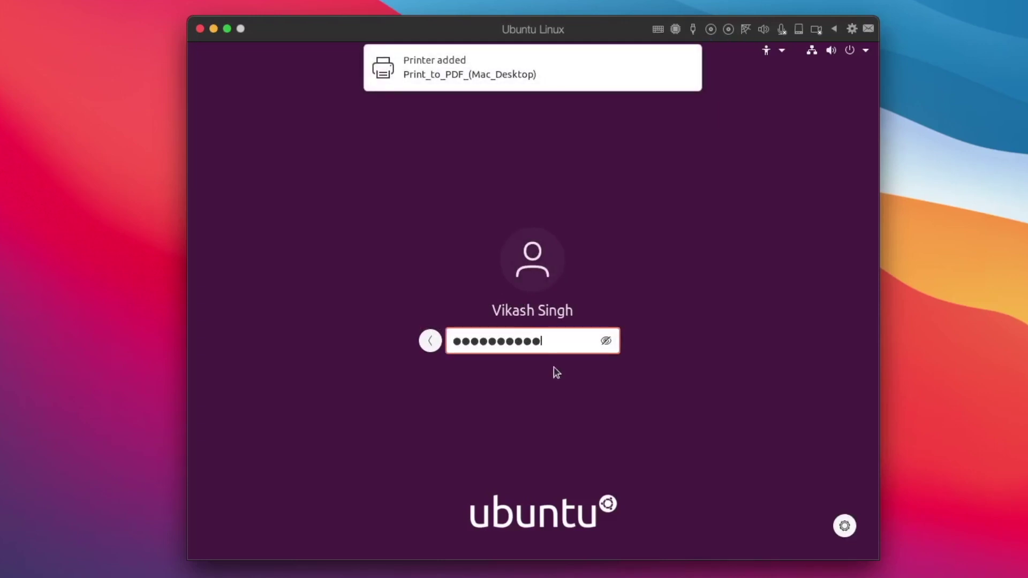
{"action": "key", "text": "Return"}
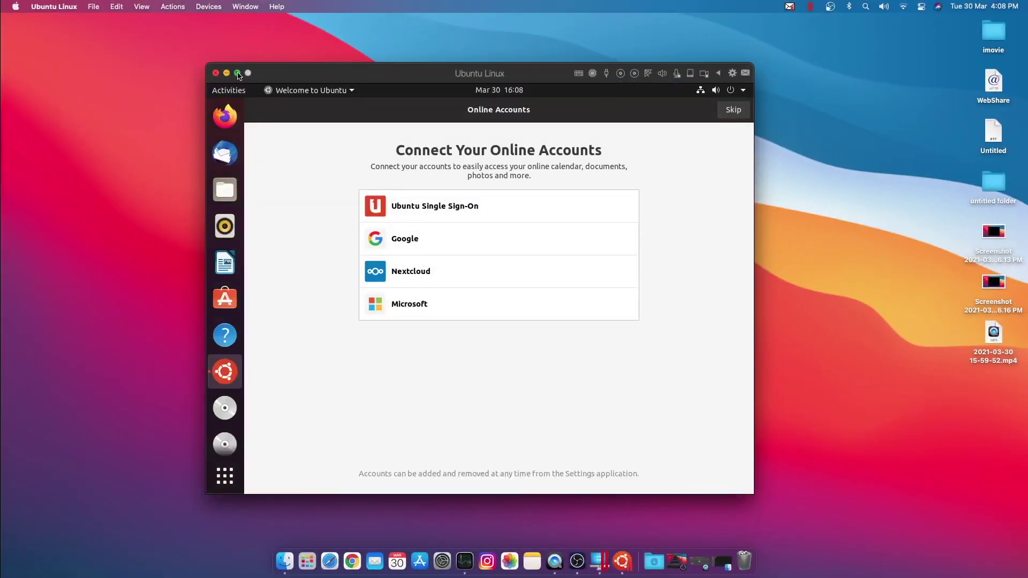
Make the virtual machine full screen and pass through the Welcome to Ubuntu setup without connecting online accounts or configuring Livepatch.
{"action": "mouse_move", "coordinate": [238, 75]}
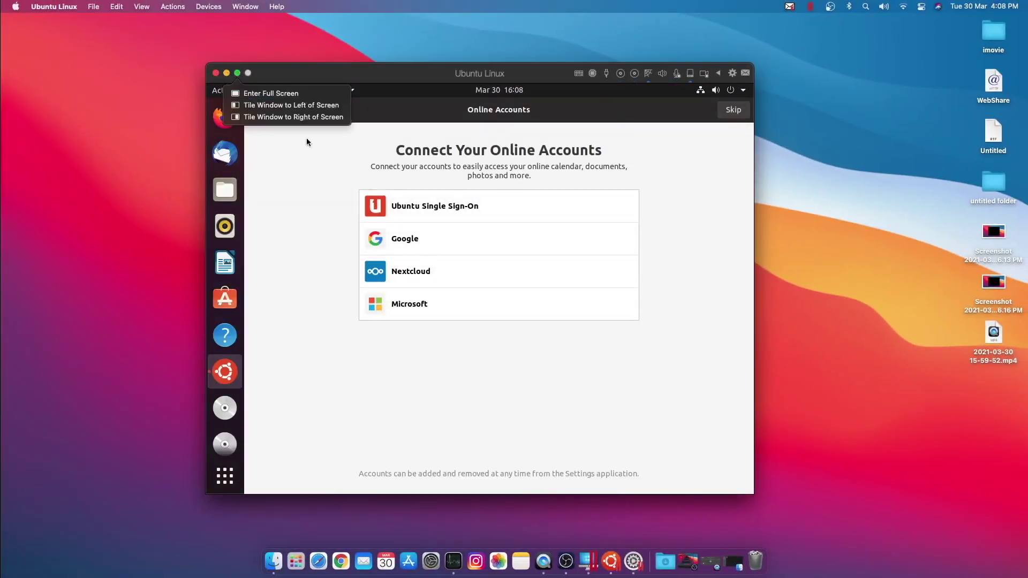
{"action": "left_click", "coordinate": [239, 72]}
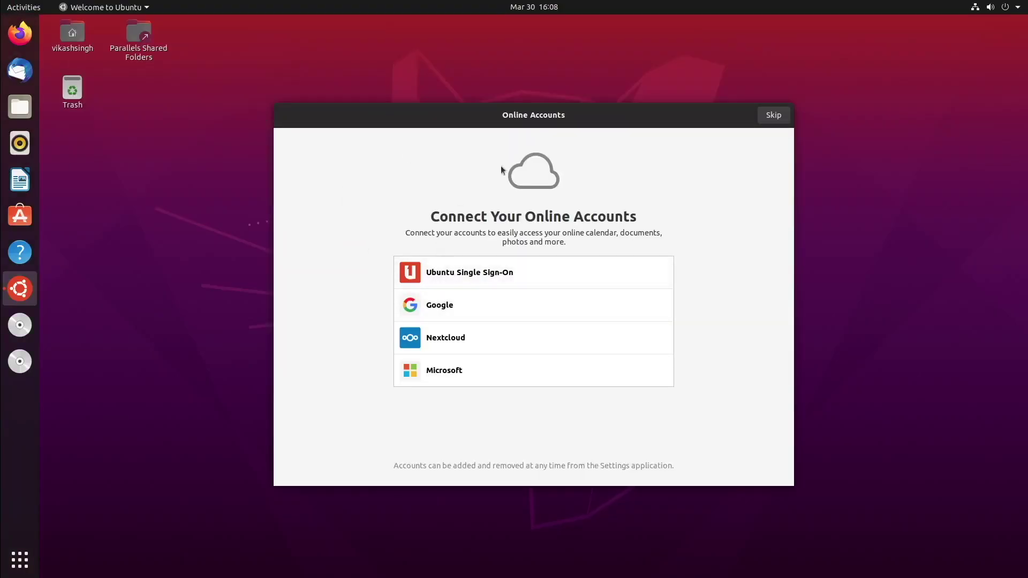
{"action": "left_click", "coordinate": [772, 117]}
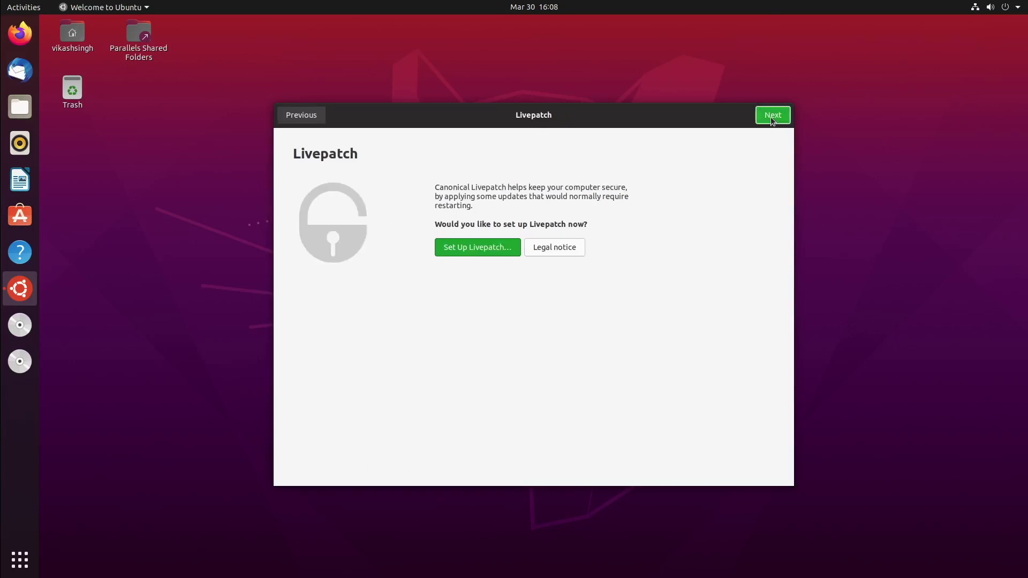
{"action": "left_click", "coordinate": [773, 116]}
{"action": "left_click", "coordinate": [773, 117]}
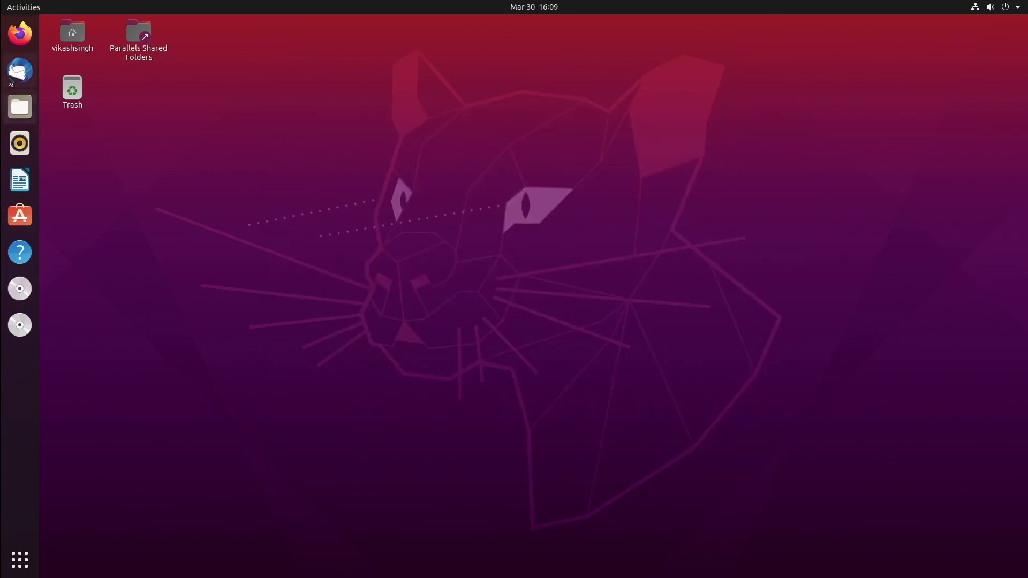
Open Firefox in Ubuntu, search Google for "hhhh" to test the internet connection, and look through the results page.
{"action": "left_click", "coordinate": [19, 33]}
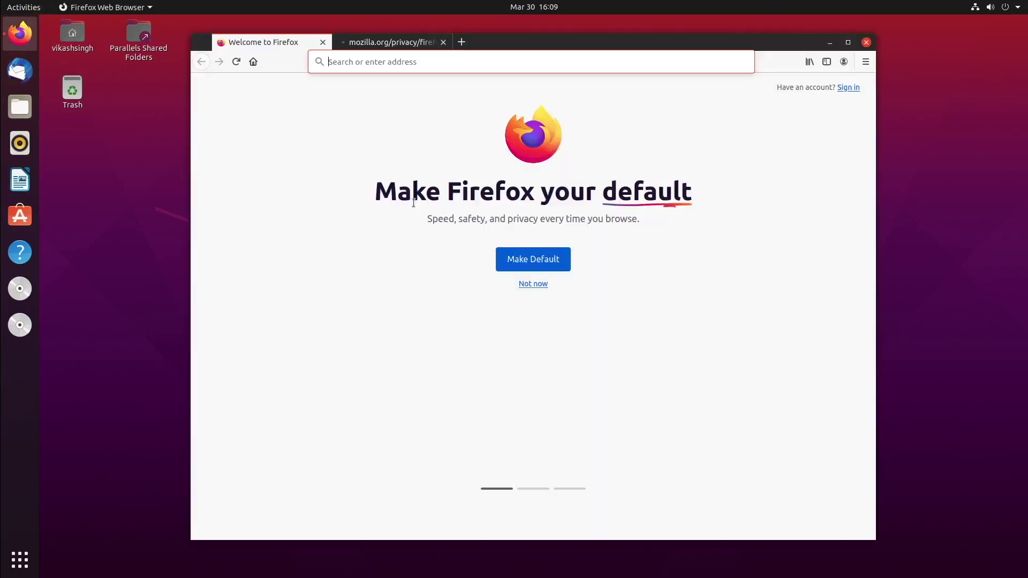
{"action": "type", "text": "hhhh"}
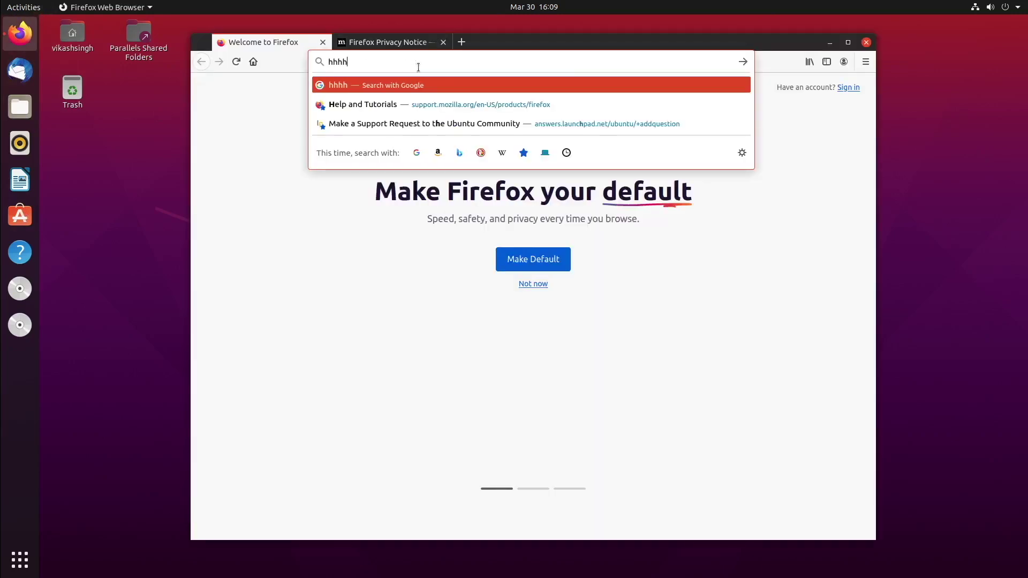
{"action": "key", "text": "Return"}
{"action": "scroll", "coordinate": [374, 187], "scroll_direction": "down", "scroll_amount": 20}
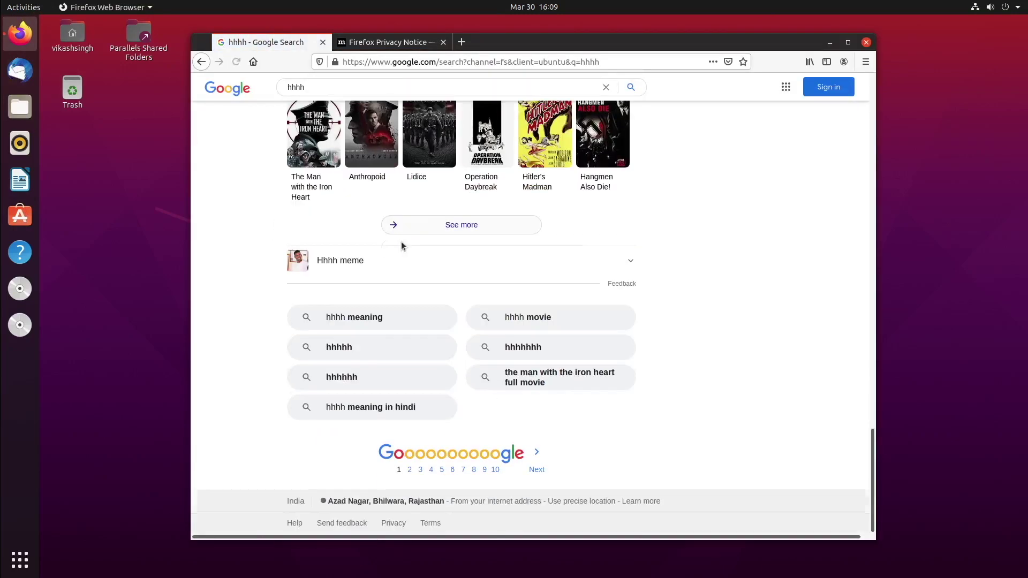
Inspect the wired connection's options in the Ubuntu system menu without changing them.
{"action": "left_click", "coordinate": [980, 8]}
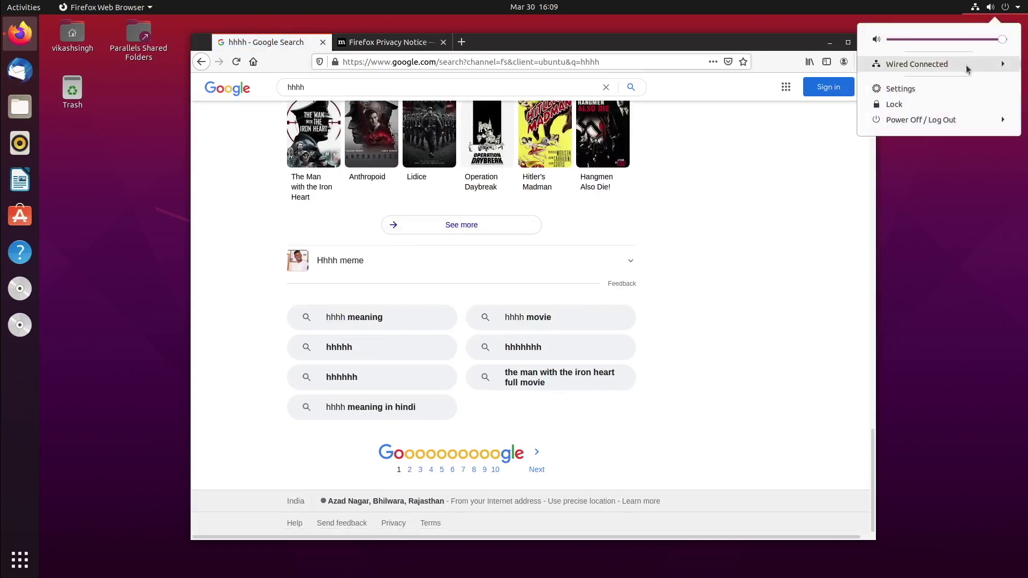
{"action": "left_click", "coordinate": [943, 71]}
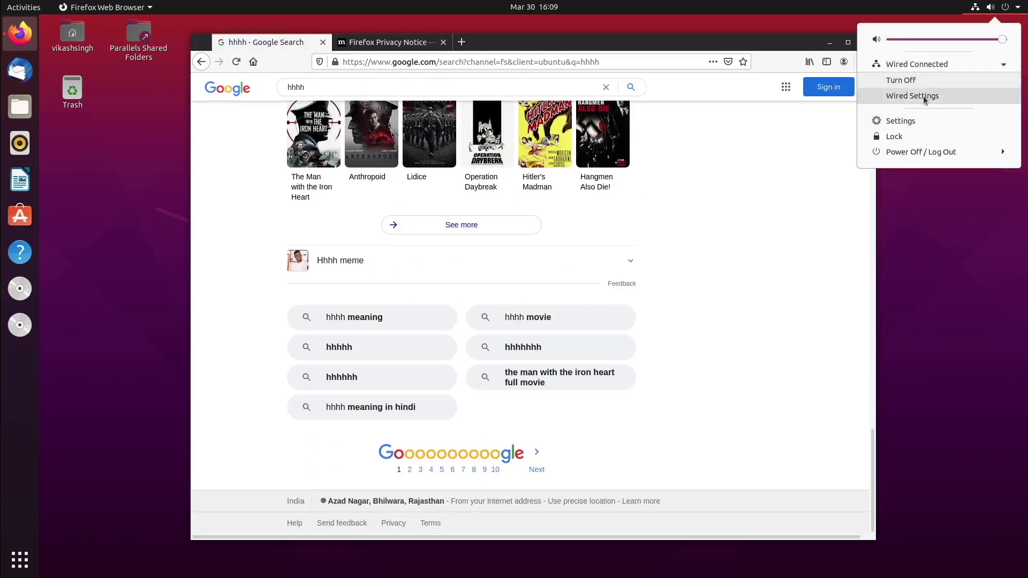
{"action": "left_click", "coordinate": [674, 225]}
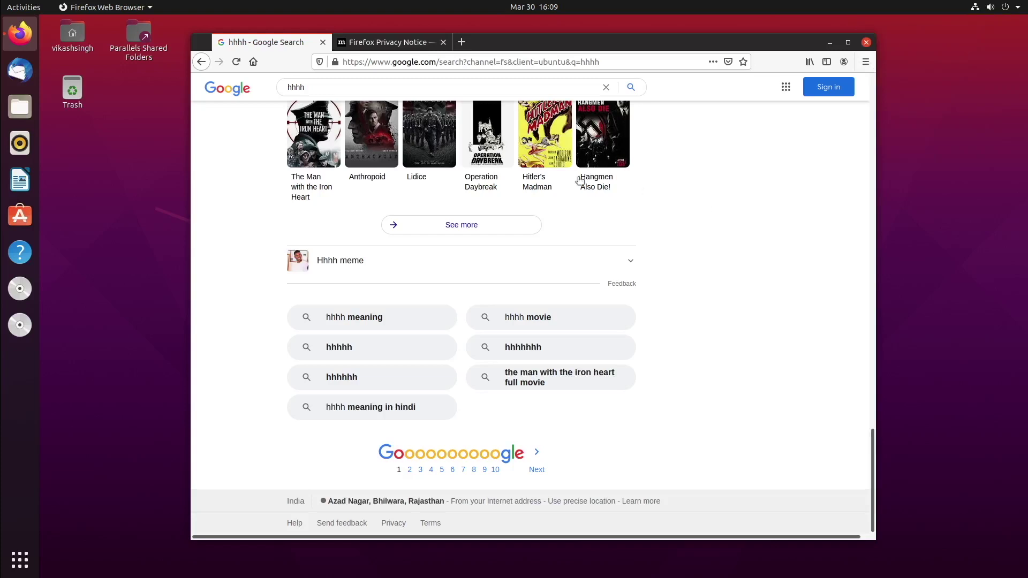
Close the Google search and Firefox Privacy Notice tabs to exit Firefox.
{"action": "left_click", "coordinate": [370, 43]}
{"action": "left_click", "coordinate": [323, 42]}
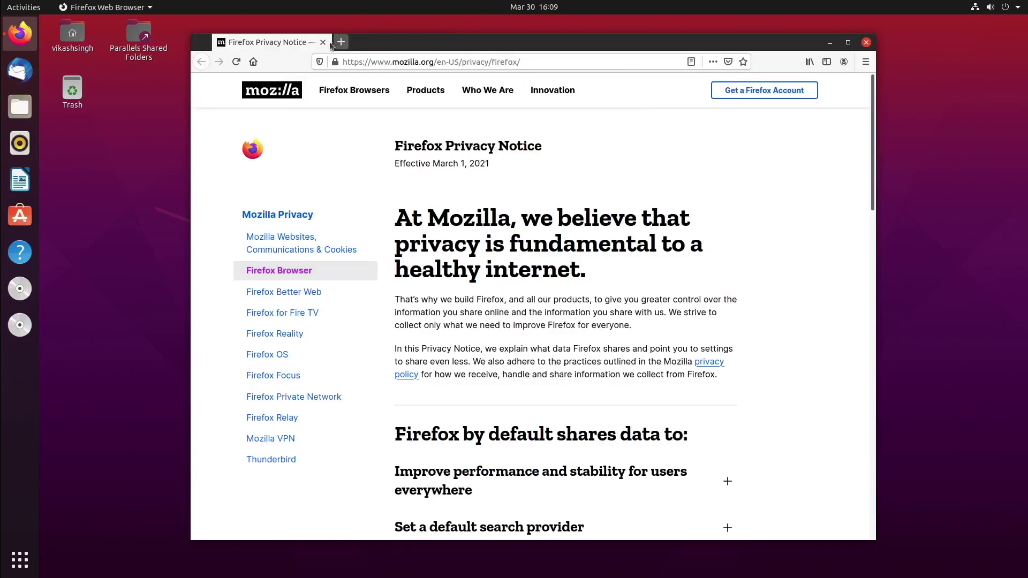
{"action": "left_click", "coordinate": [323, 42]}
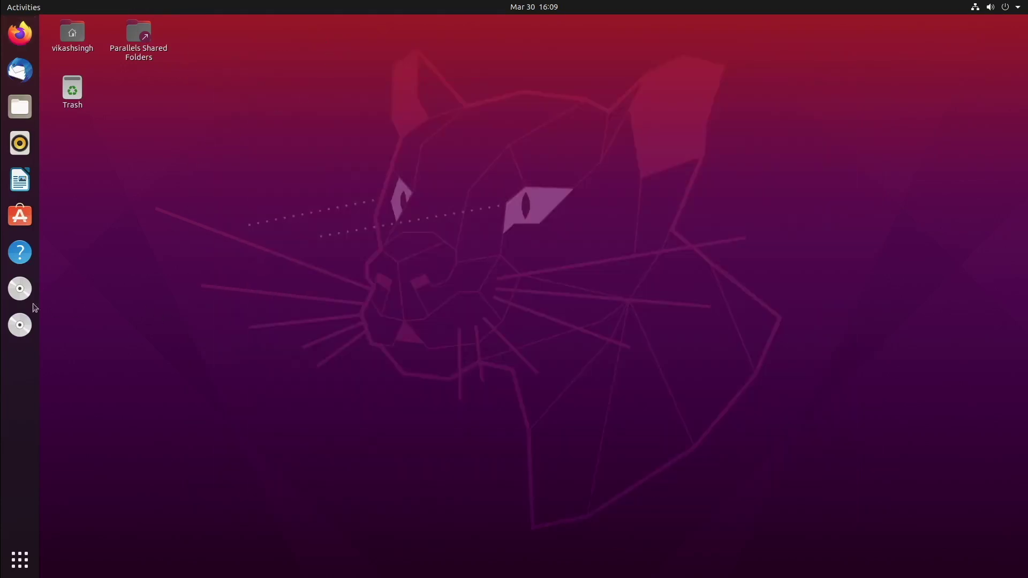
Look through all installed applications in the Ubuntu applications overview and return to the desktop.
{"action": "left_click", "coordinate": [20, 560]}
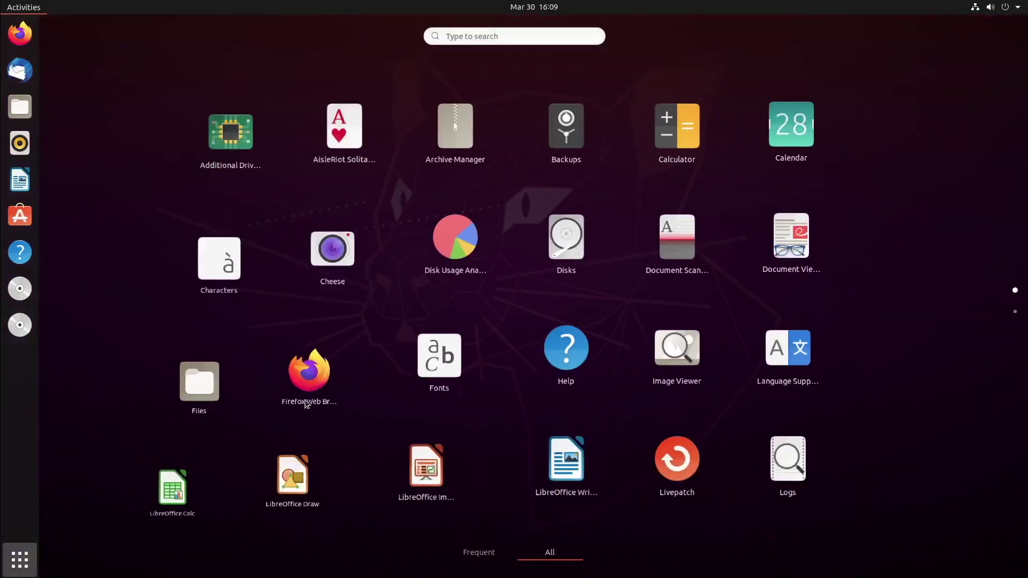
{"action": "scroll", "coordinate": [328, 383], "scroll_direction": "down", "scroll_amount": 1}
{"action": "scroll", "coordinate": [328, 384], "scroll_direction": "up", "scroll_amount": 1}
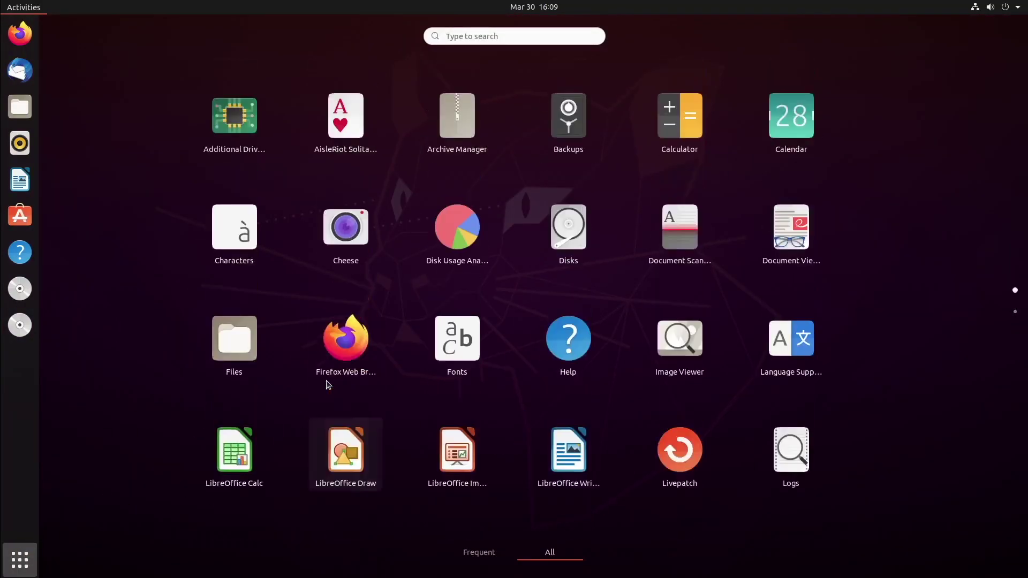
{"action": "left_click", "coordinate": [24, 567]}
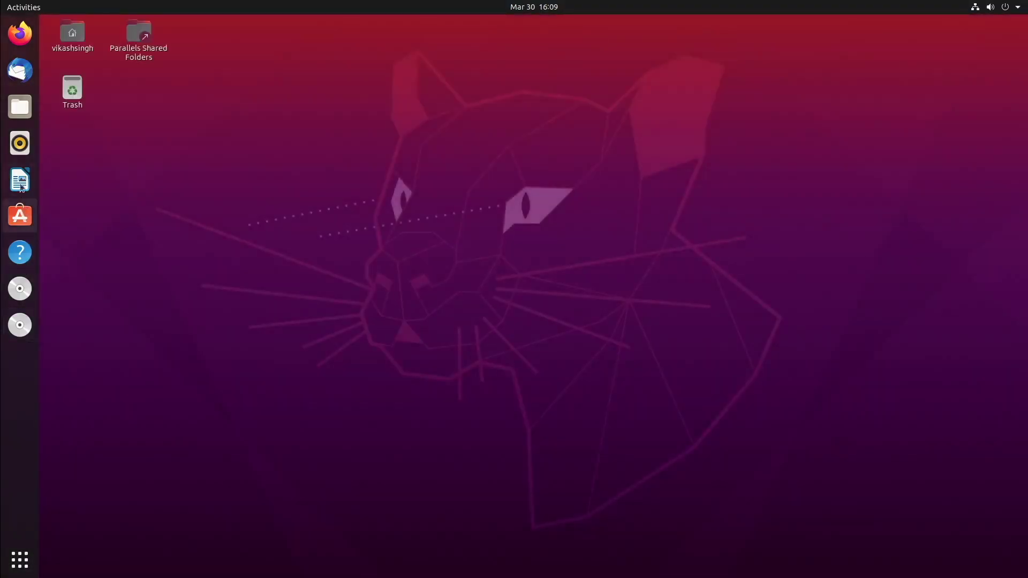
Power off the Ubuntu virtual machine from its system menu and confirm the shutdown.
{"action": "left_click", "coordinate": [1006, 7]}
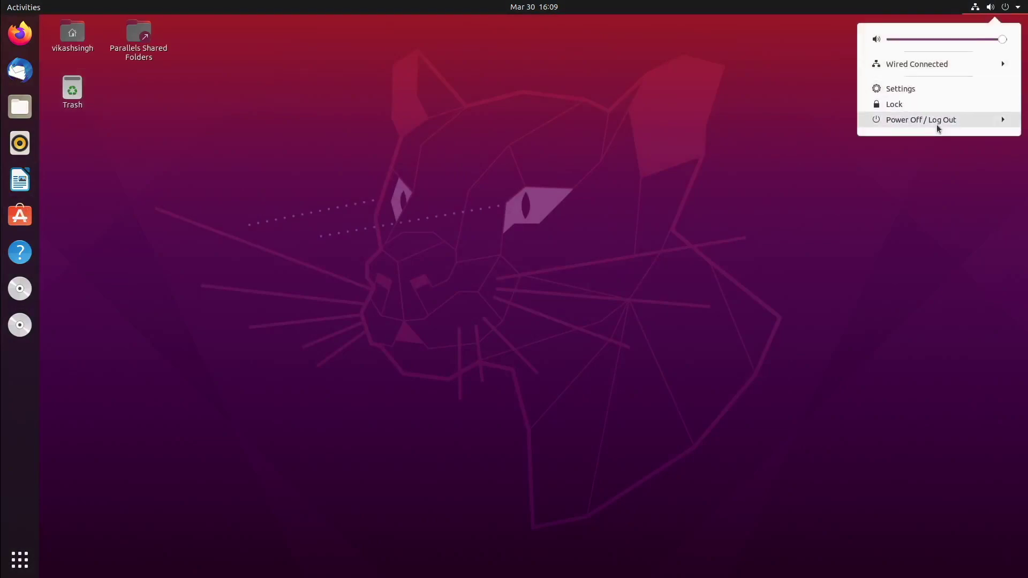
{"action": "left_click", "coordinate": [938, 123]}
{"action": "left_click", "coordinate": [918, 177]}
{"action": "left_click", "coordinate": [567, 324]}
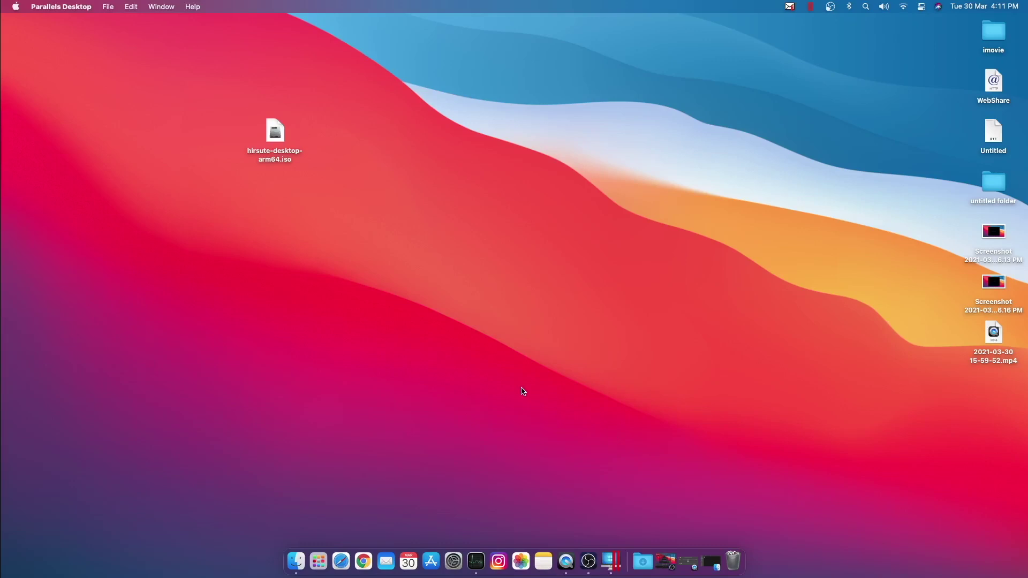
Open the stopped Ubuntu Linux virtual machine's hardware configuration and show the CD/DVD 1 settings.
{"action": "left_click", "coordinate": [610, 560]}
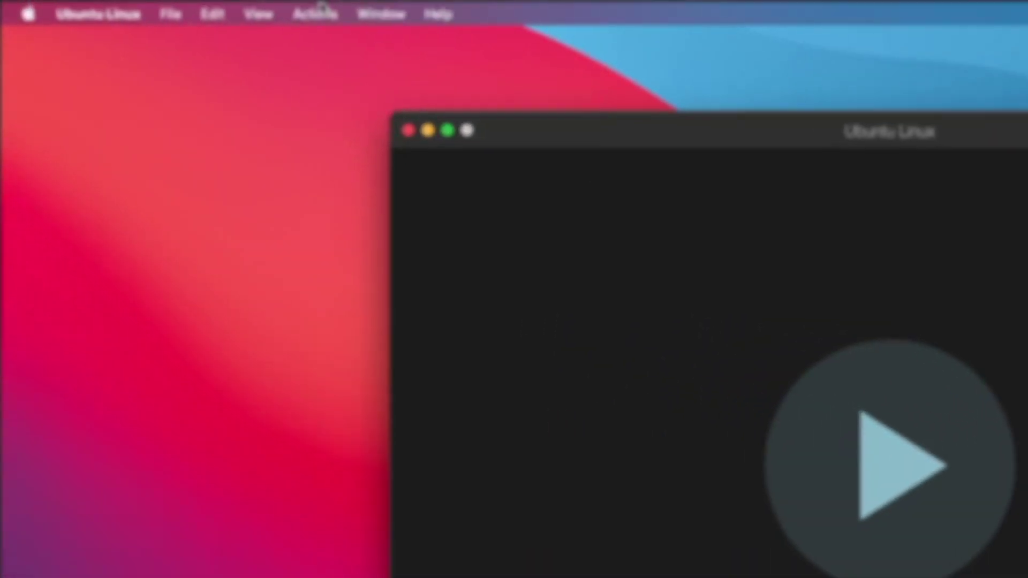
{"action": "left_click", "coordinate": [173, 6]}
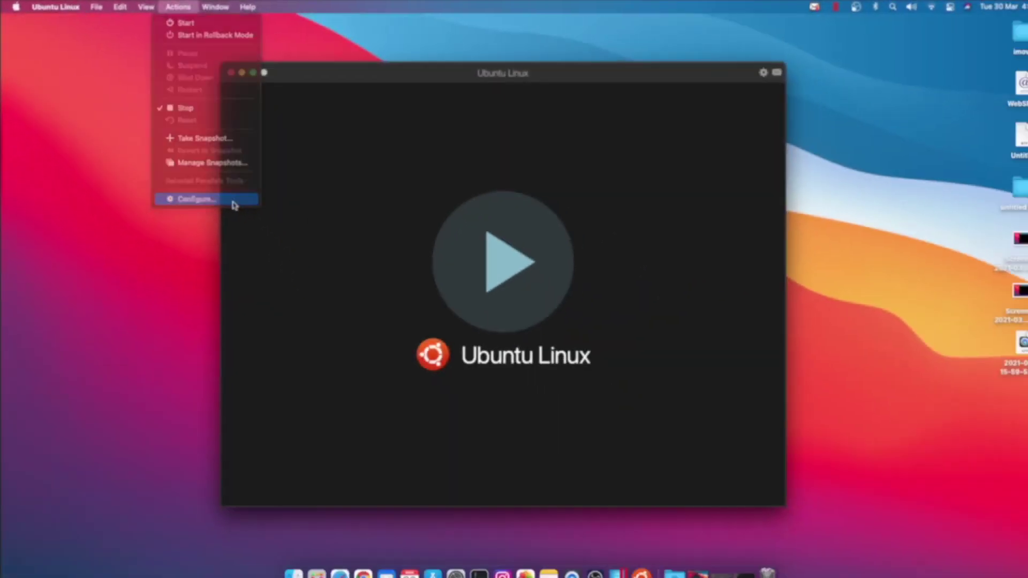
{"action": "left_click", "coordinate": [399, 420]}
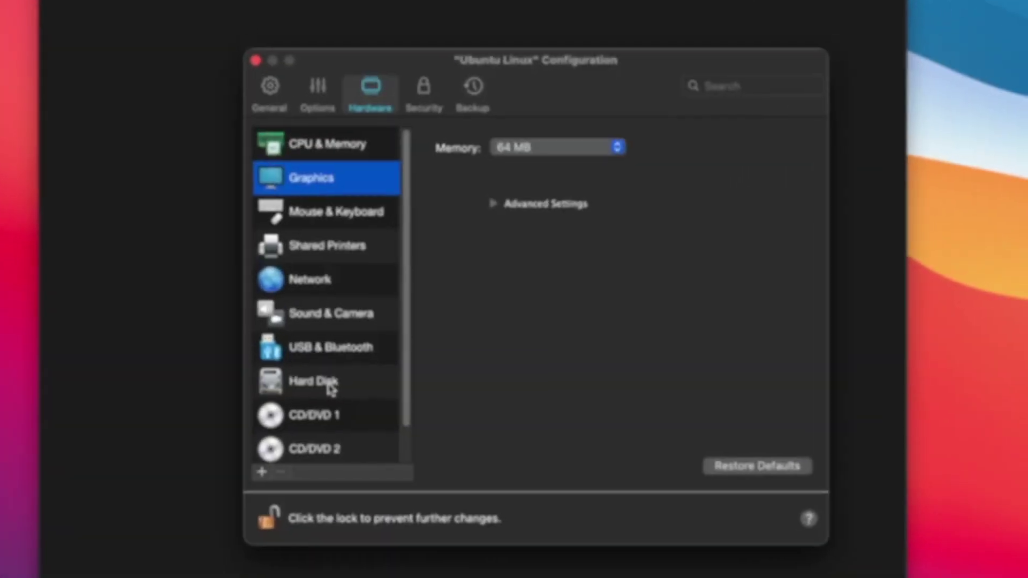
{"action": "left_click", "coordinate": [336, 416]}
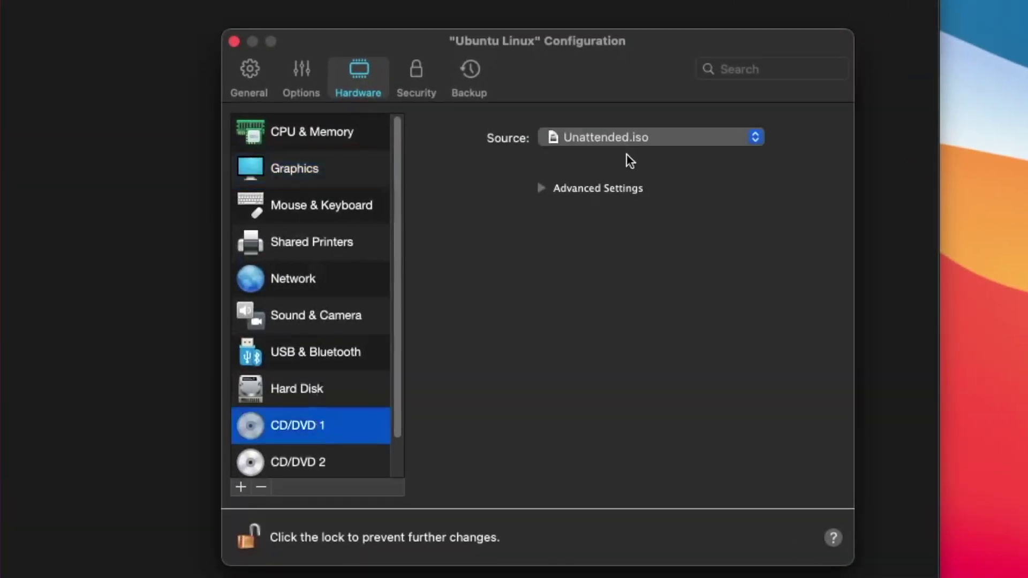
Disconnect the focal-desktop-arm64.iso image from the CD/DVD 2 drive.
{"action": "left_click", "coordinate": [302, 462]}
{"action": "left_click", "coordinate": [625, 138]}
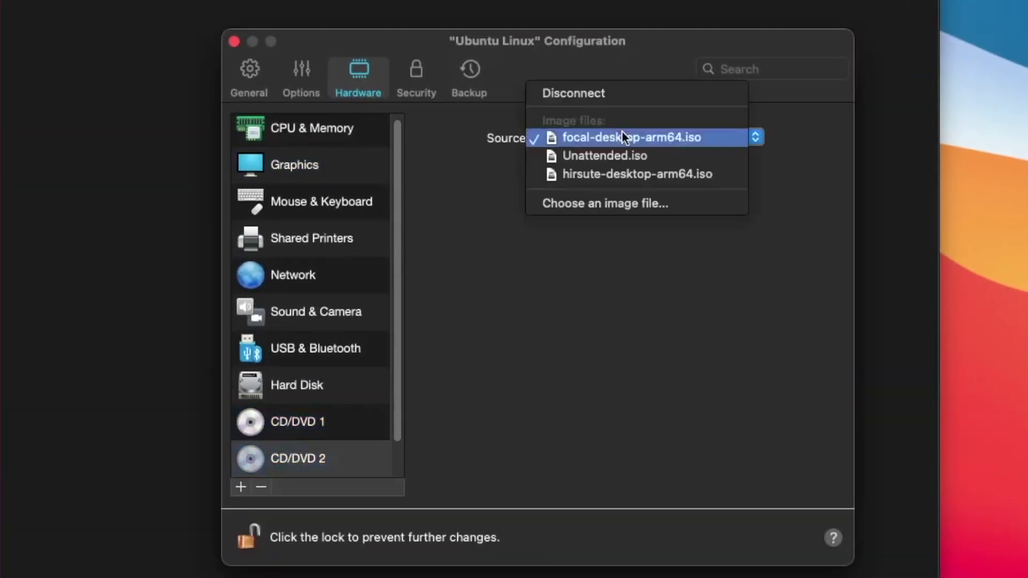
{"action": "left_click", "coordinate": [576, 314]}
{"action": "left_click", "coordinate": [552, 189]}
{"action": "left_click", "coordinate": [578, 137]}
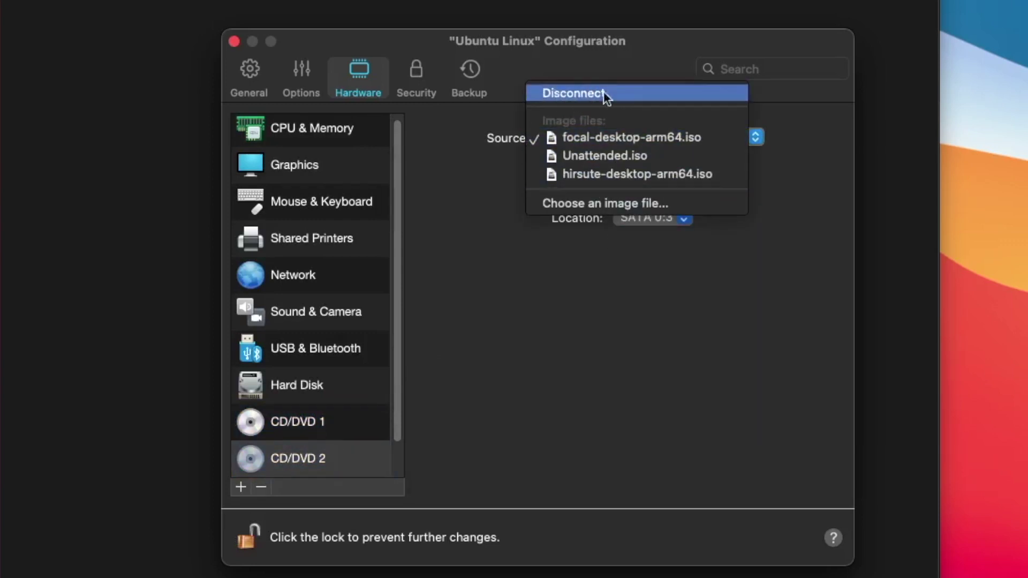
{"action": "left_click", "coordinate": [625, 94]}
Disconnect the Unattended.iso image from the CD/DVD 1 drive and close the configuration window.
{"action": "key", "text": "Up"}
{"action": "left_click", "coordinate": [601, 130]}
{"action": "left_click", "coordinate": [594, 75]}
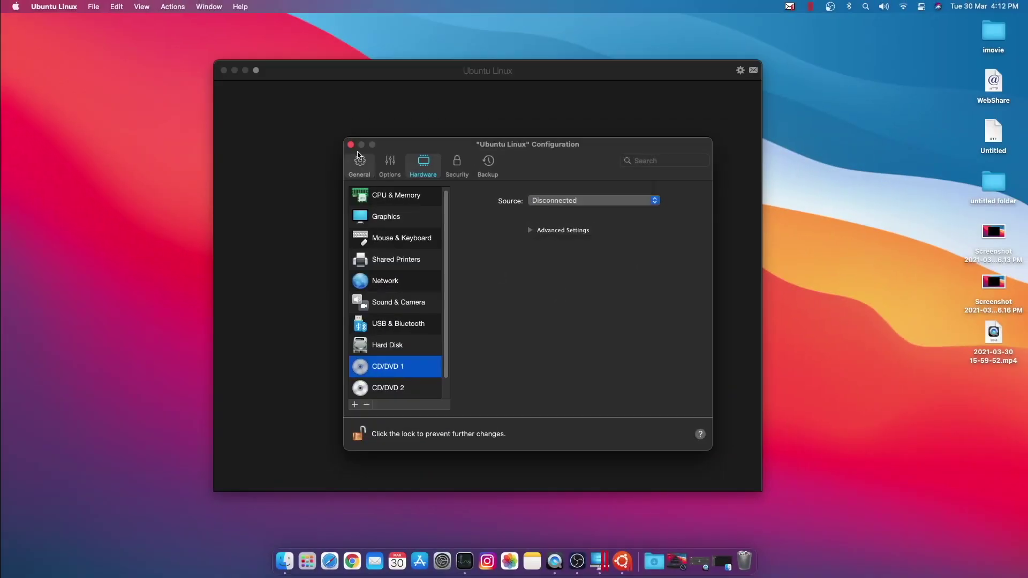
{"action": "left_click", "coordinate": [351, 145]}
Start the Ubuntu Linux virtual machine and log in to the user account.
{"action": "left_click", "coordinate": [507, 279]}
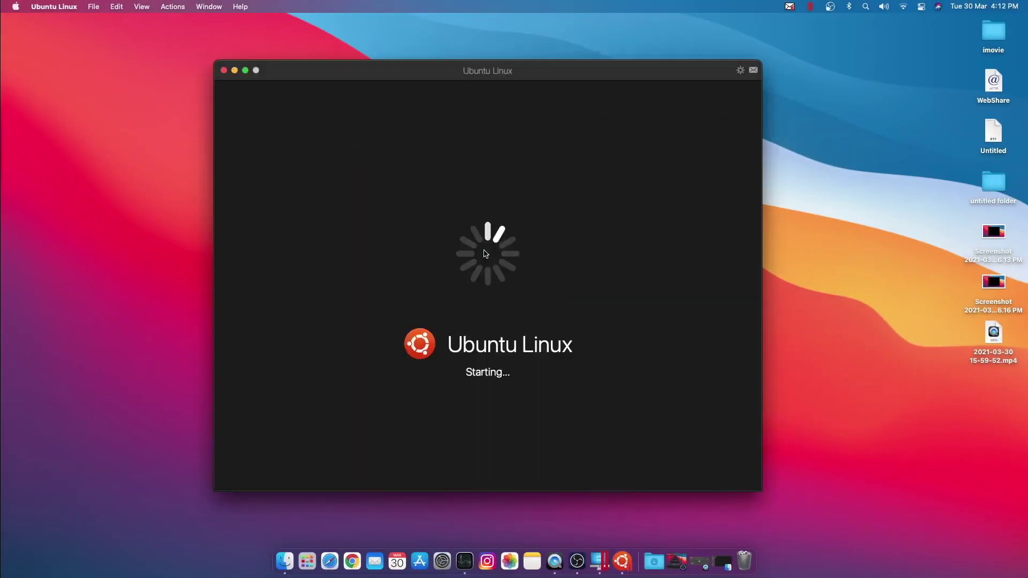
{"action": "key", "text": "Return"}
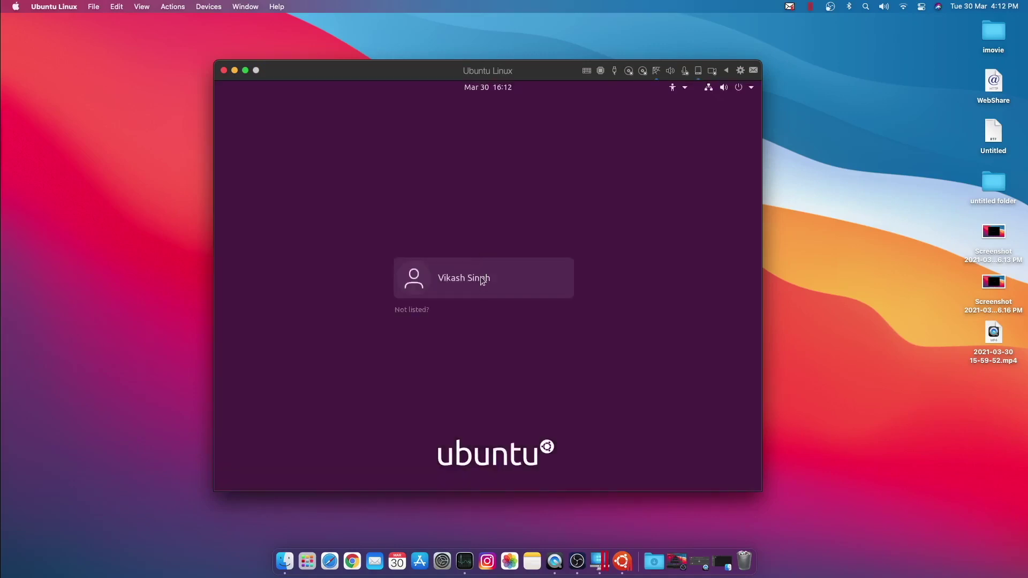
{"action": "left_click", "coordinate": [480, 276]}
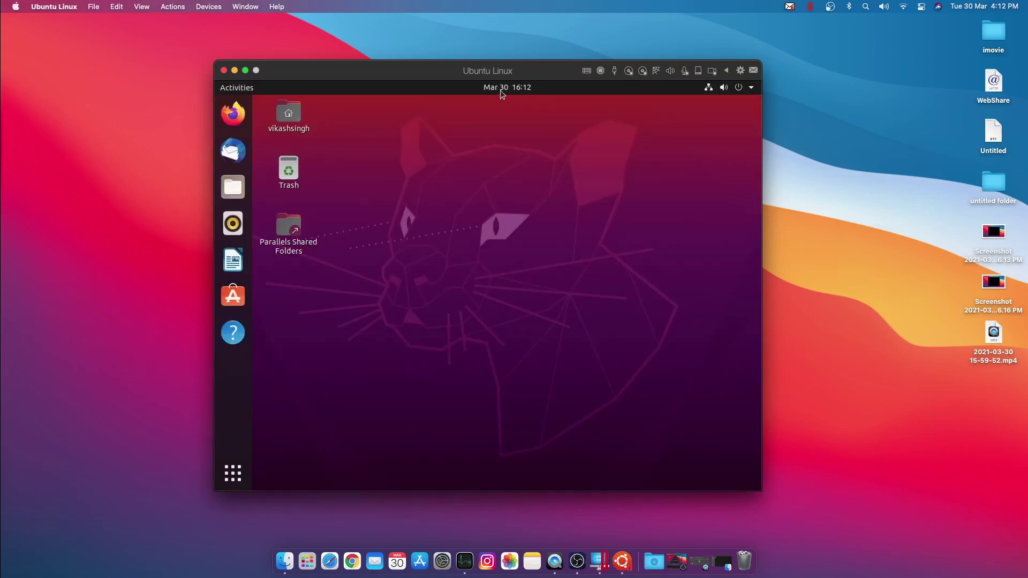
{"action": "left_click", "coordinate": [500, 90]}
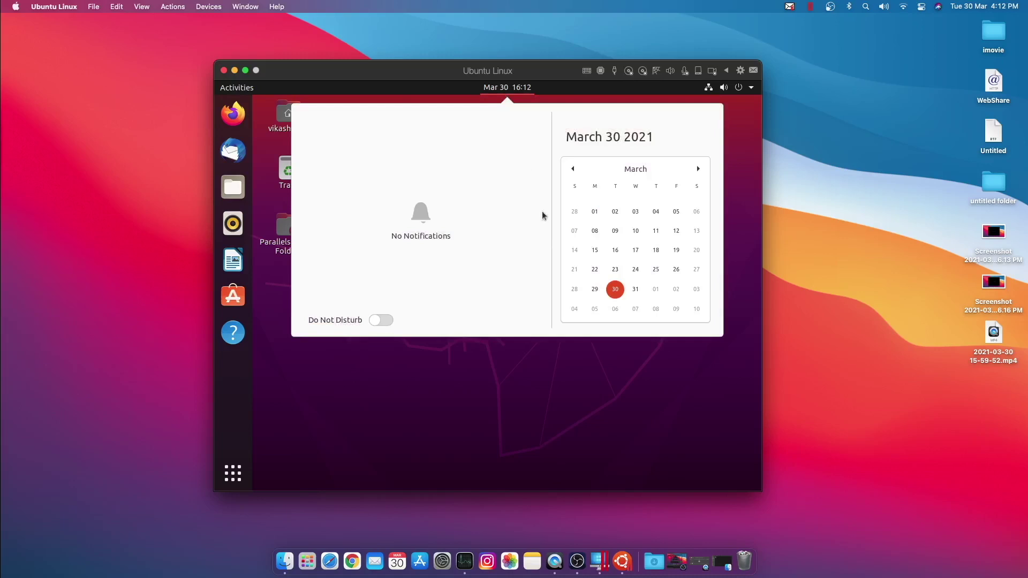
{"action": "left_click", "coordinate": [328, 423]}
{"action": "left_click", "coordinate": [233, 473]}
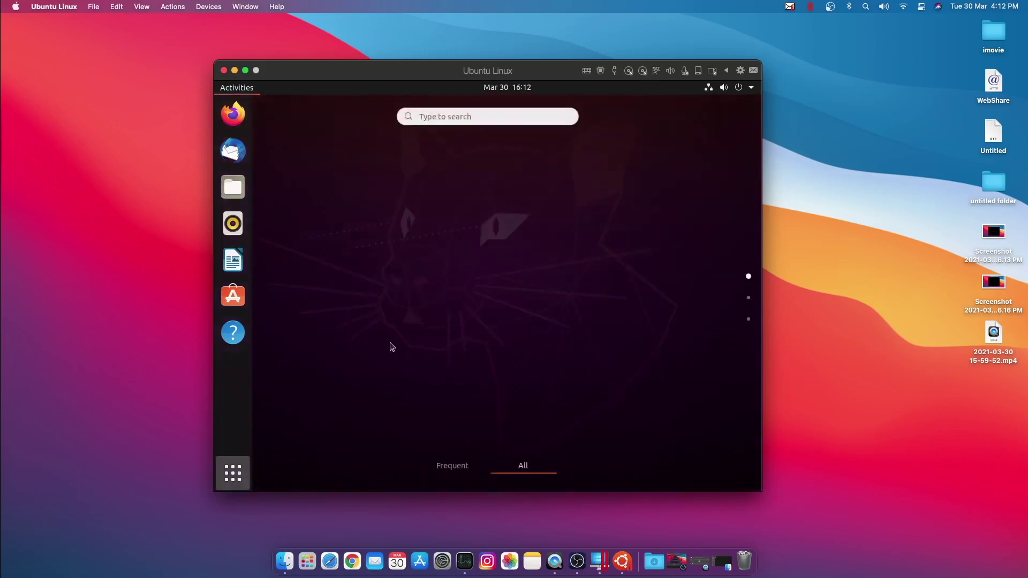
Launch Ubuntu Software and enlarge the virtual machine window to fill the Mac screen.
{"action": "left_click", "coordinate": [233, 296]}
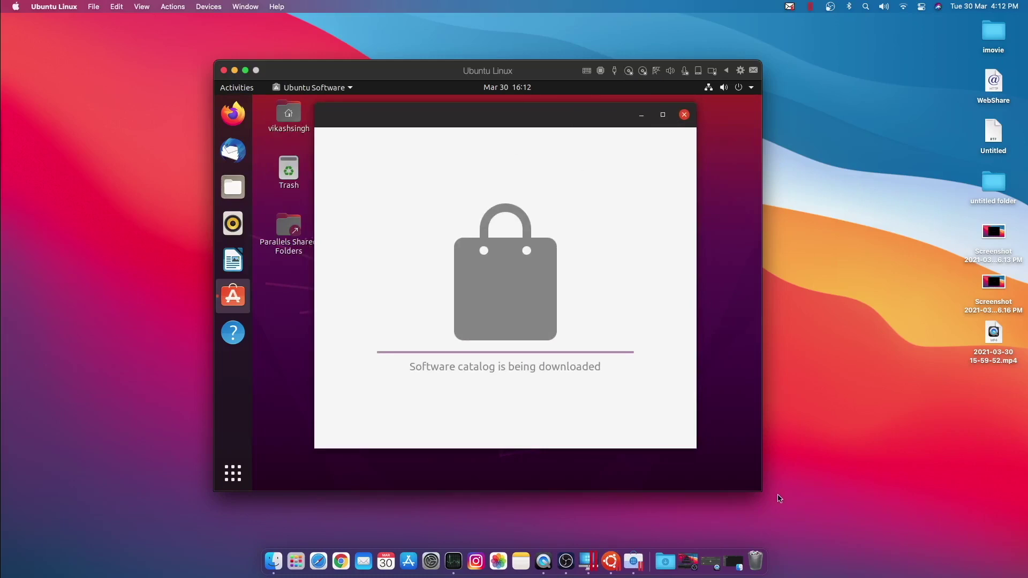
{"action": "left_click_drag", "start_coordinate": [774, 494], "coordinate": [948, 530]}
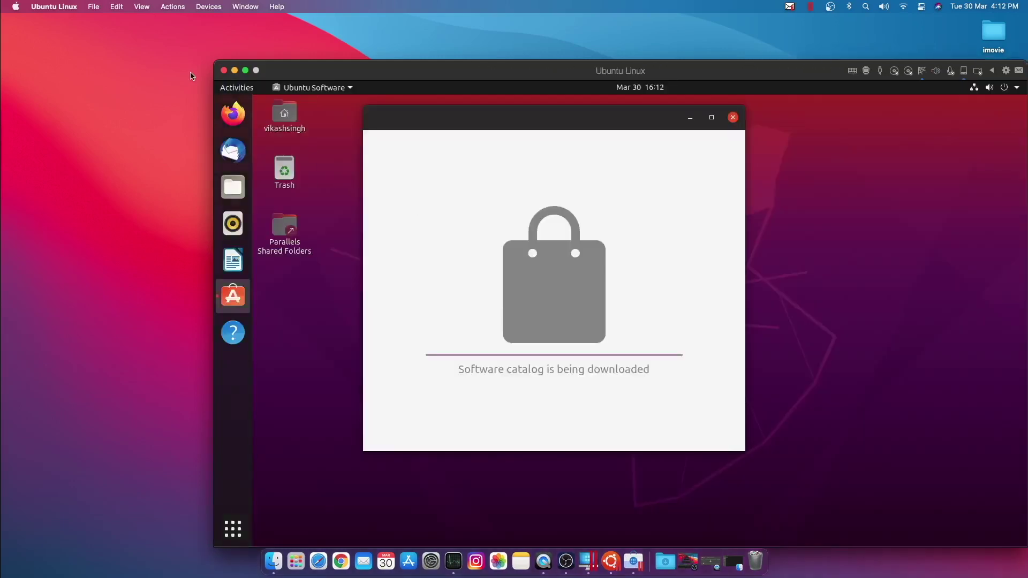
{"action": "left_click_drag", "start_coordinate": [214, 58], "coordinate": [1, 16]}
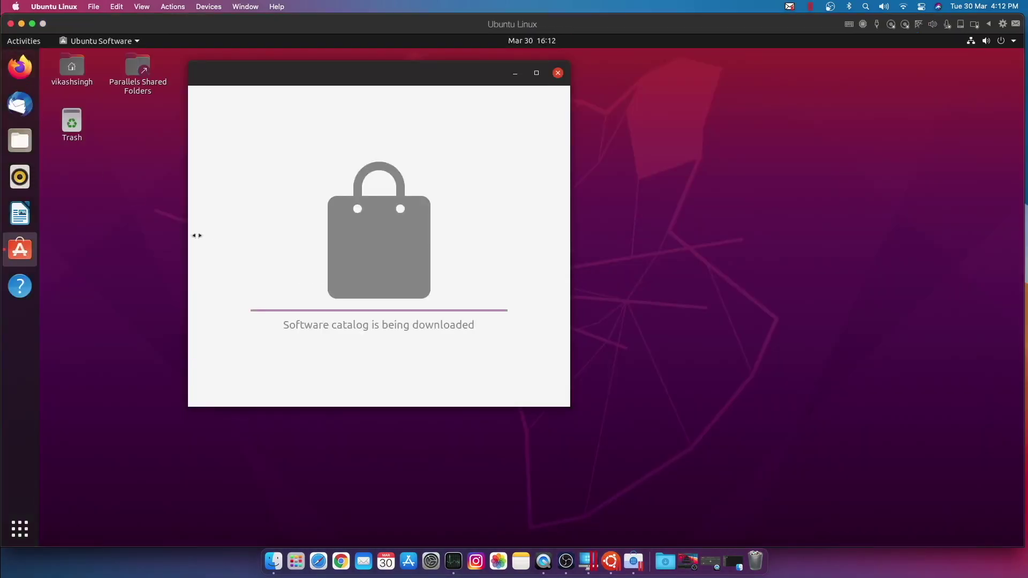
{"action": "left_click_drag", "start_coordinate": [219, 15], "coordinate": [158, 15]}
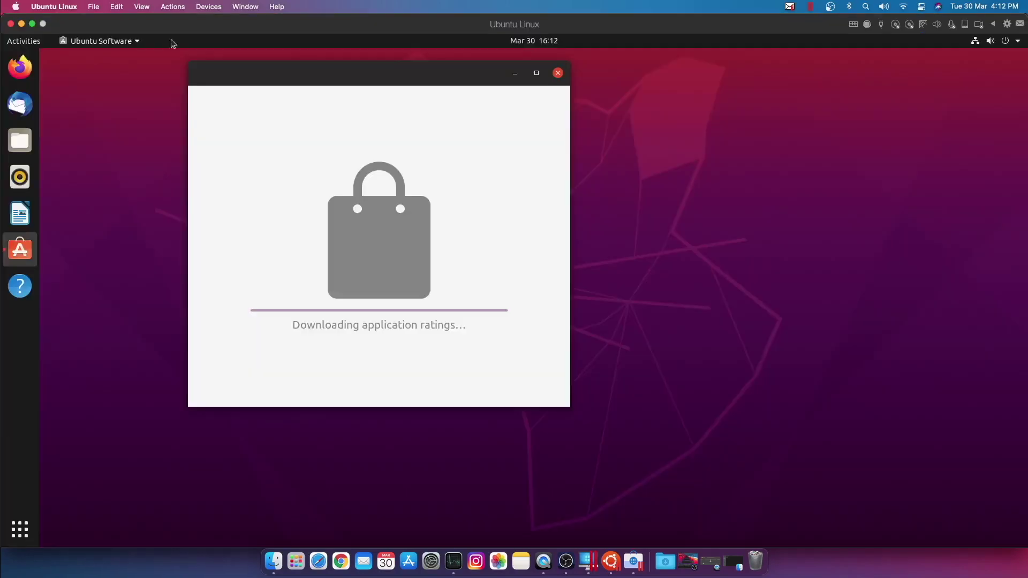
Close Ubuntu Software and shut down the Ubuntu virtual machine.
{"action": "left_click", "coordinate": [558, 73]}
{"action": "left_click", "coordinate": [1017, 41]}
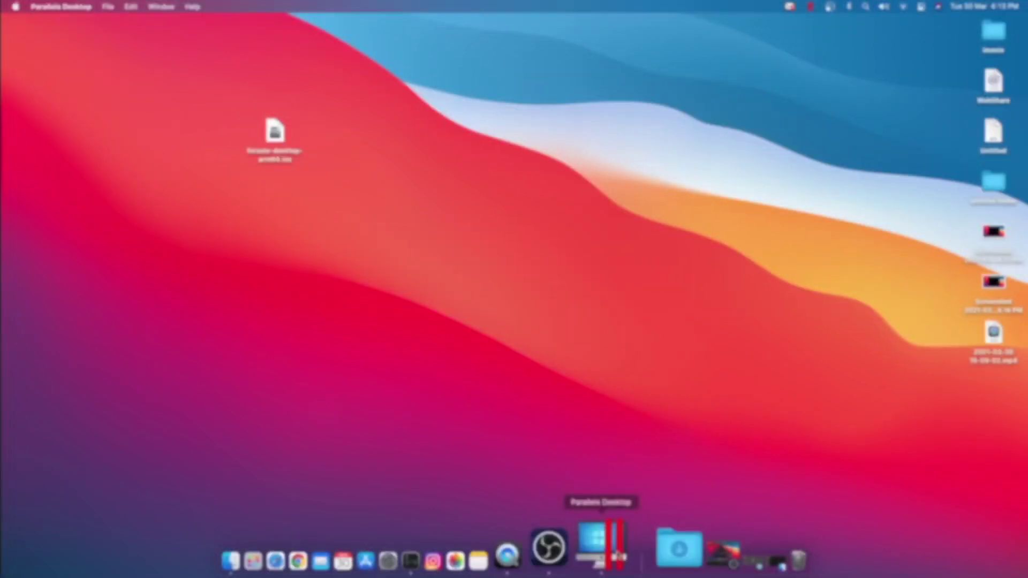
Open the Parallels Desktop Control Center on the Mac.
{"action": "right_click", "coordinate": [617, 558]}
{"action": "left_click", "coordinate": [611, 549]}
{"action": "right_click", "coordinate": [611, 549]}
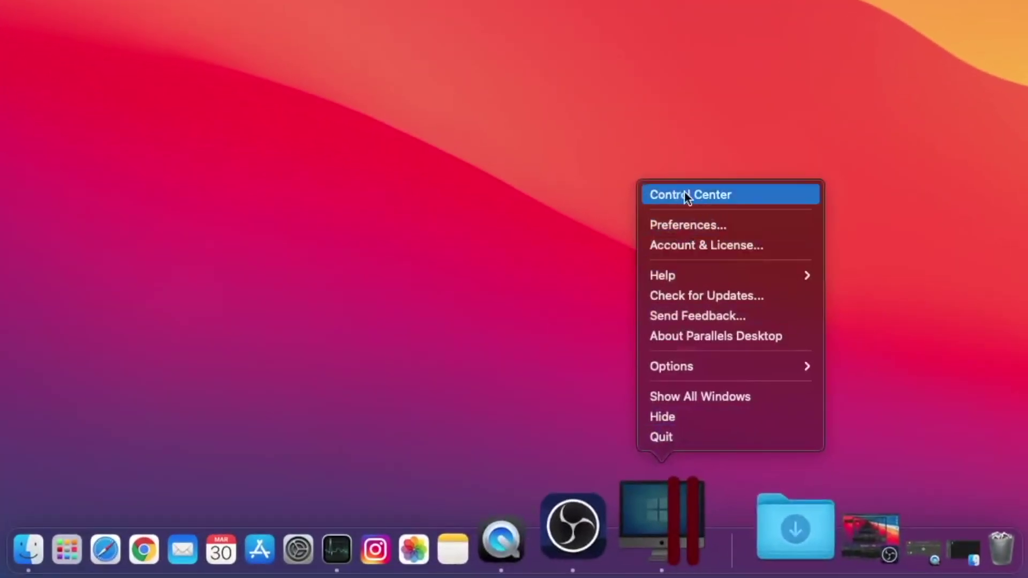
{"action": "left_click", "coordinate": [714, 199]}
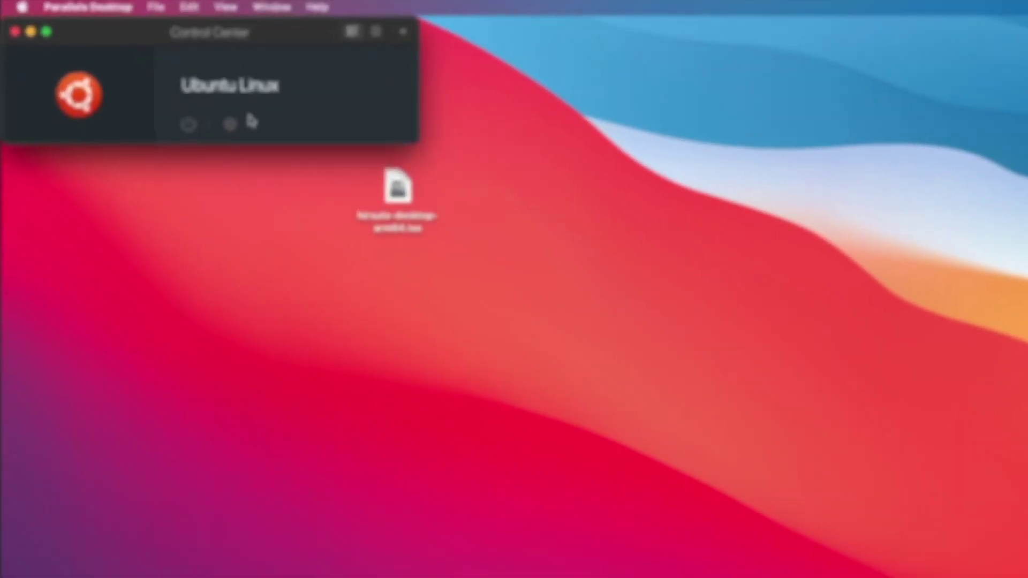
Try to remove the Ubuntu Linux virtual machine from Control Center with the option to move its files to Trash.
{"action": "mouse_move", "coordinate": [95, 61]}
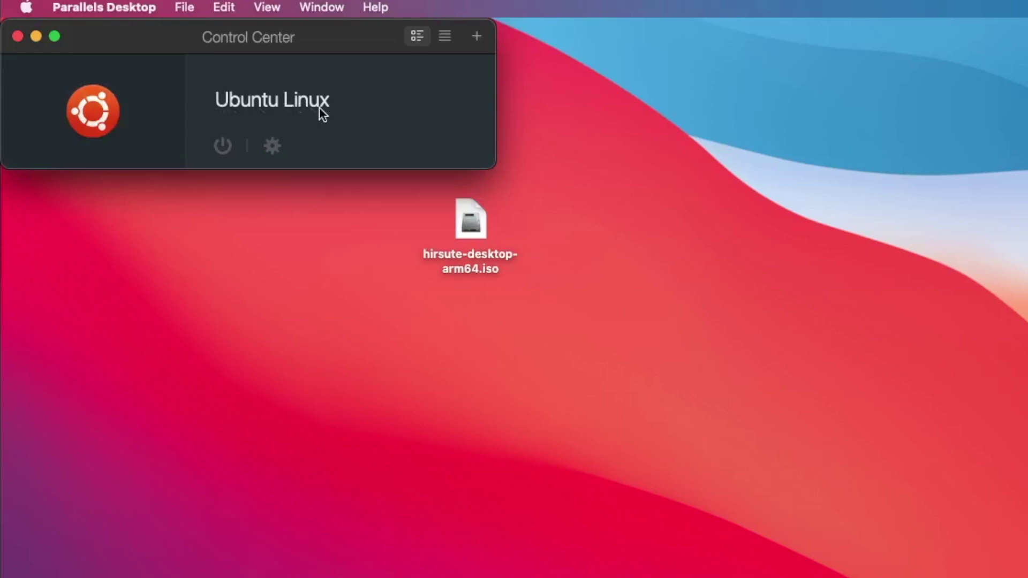
{"action": "right_click", "coordinate": [368, 108]}
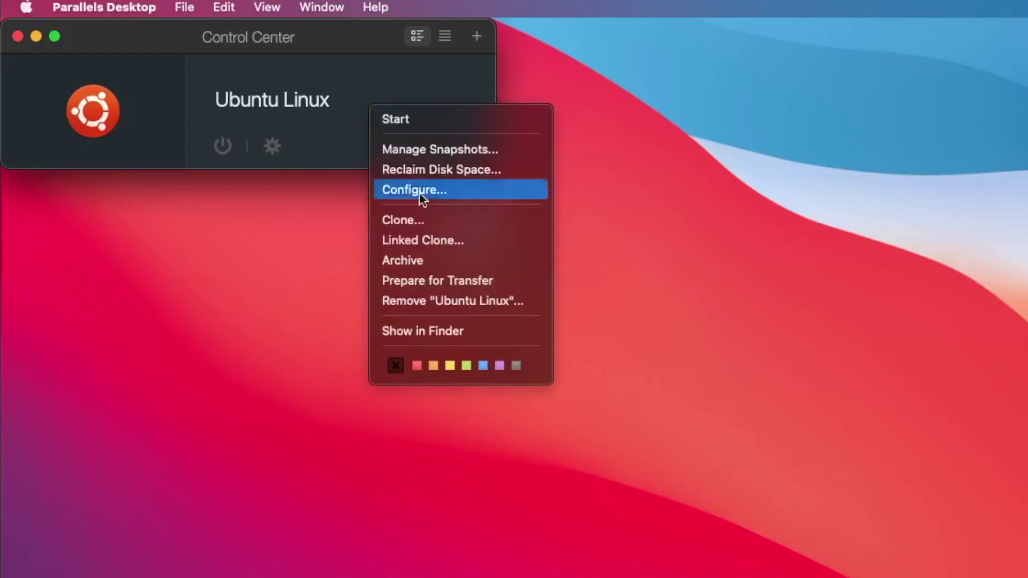
{"action": "left_click", "coordinate": [473, 303]}
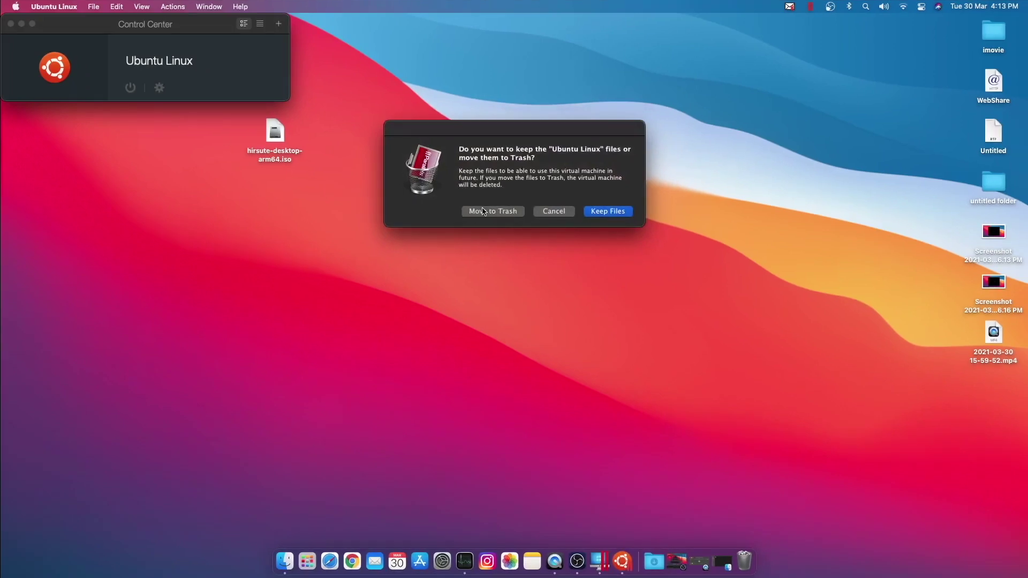
{"action": "left_click", "coordinate": [484, 211]}
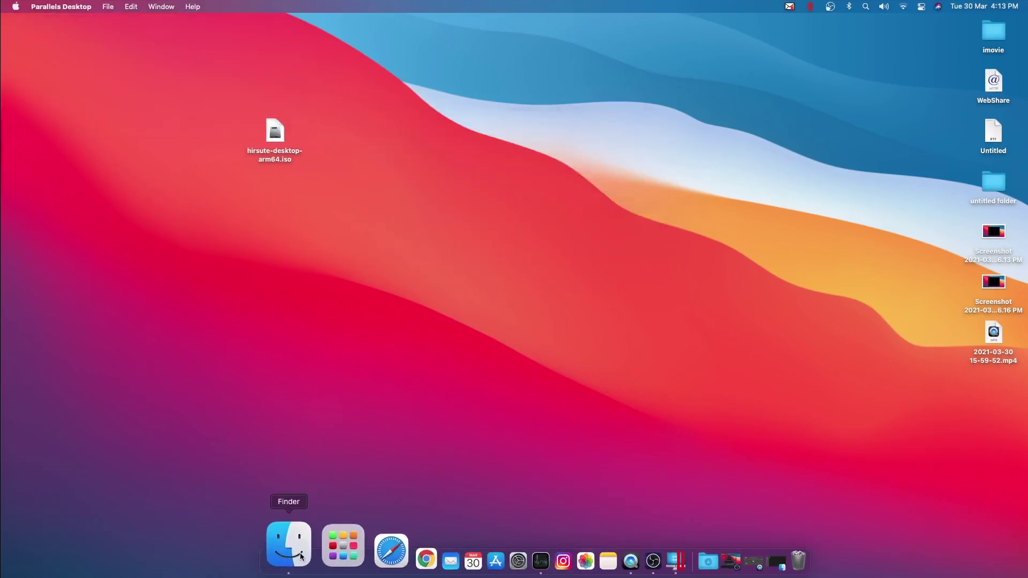
Quit Parallels Desktop.
{"action": "right_click", "coordinate": [602, 552]}
{"action": "left_click", "coordinate": [611, 492]}
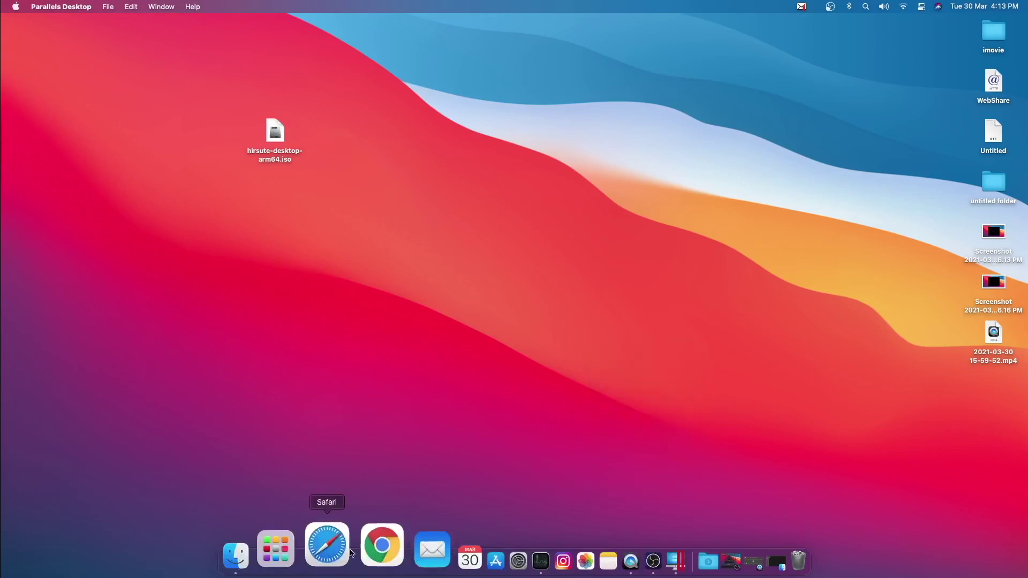
Switch to Finder and browse from Macintosh HD through Users and the home folder to the Parallels folder.
{"action": "left_click", "coordinate": [231, 560]}
{"action": "double_click", "coordinate": [277, 207]}
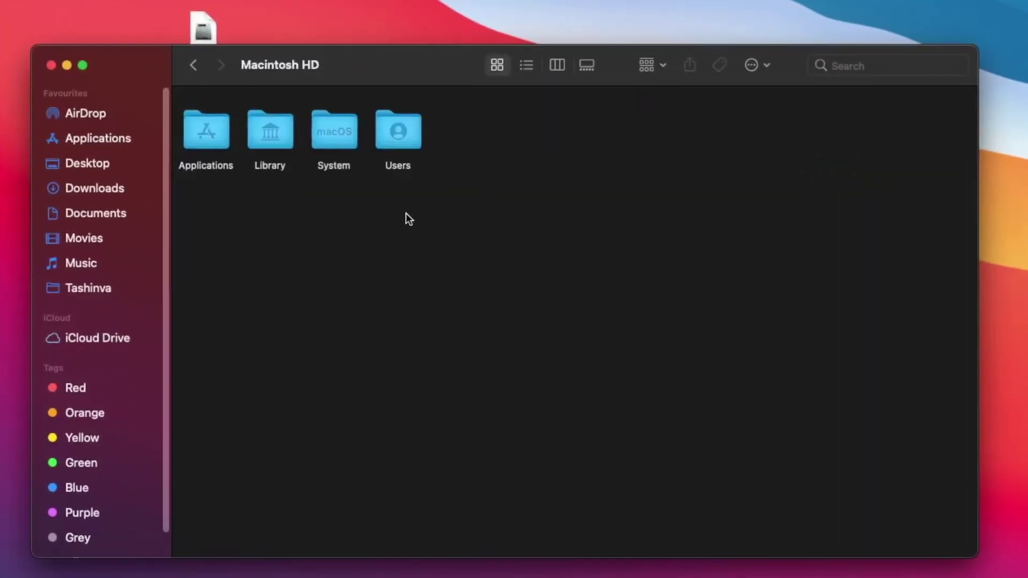
{"action": "double_click", "coordinate": [401, 137]}
{"action": "left_click", "coordinate": [325, 135]}
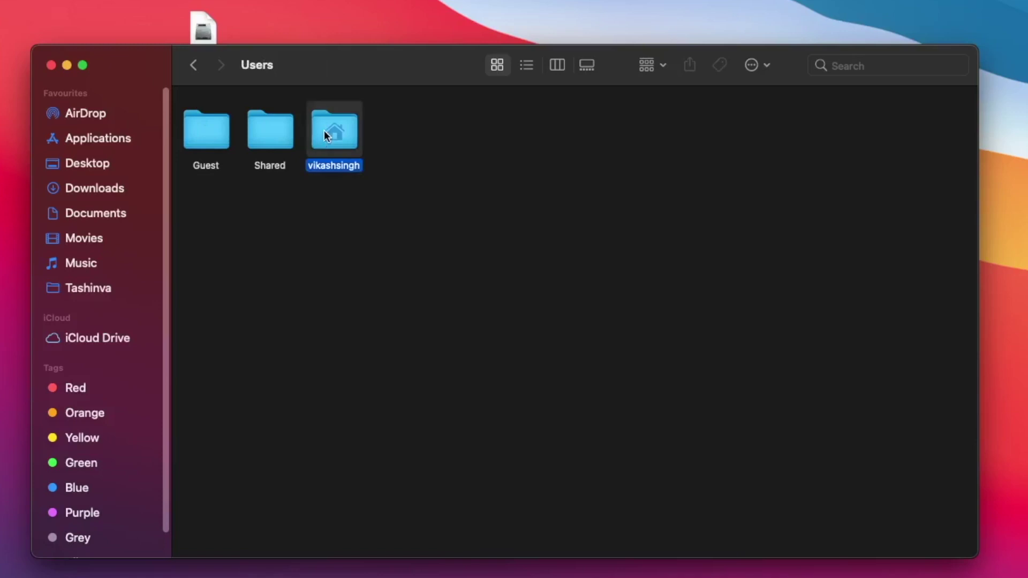
{"action": "double_click", "coordinate": [339, 135]}
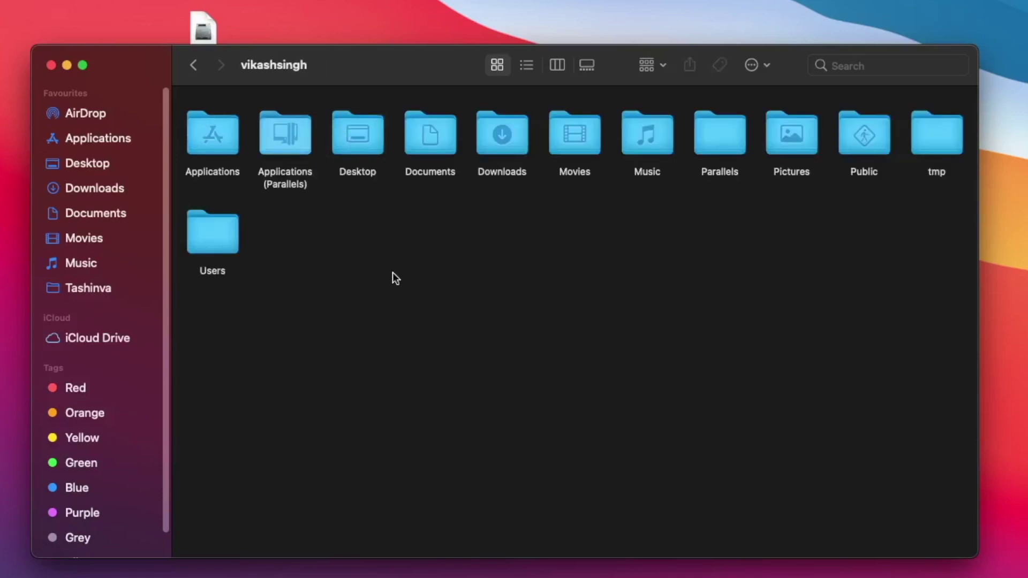
{"action": "left_click", "coordinate": [726, 142]}
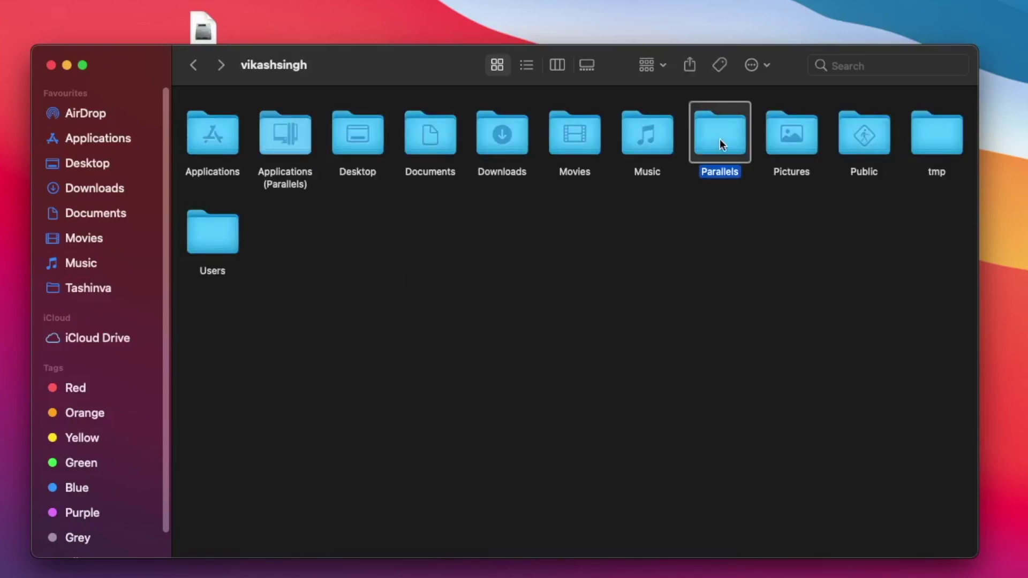
{"action": "double_click", "coordinate": [723, 138]}
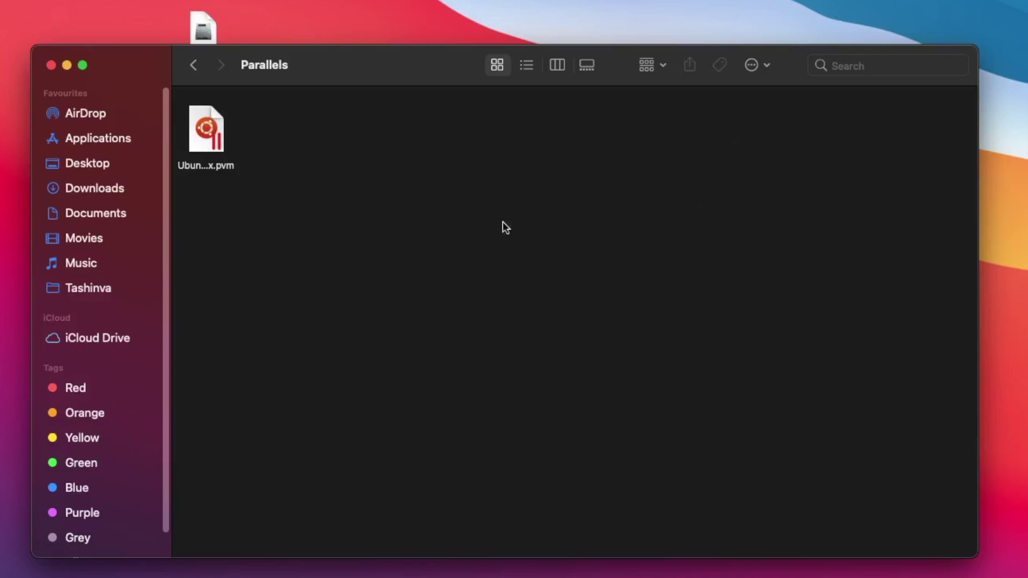
Check the size and details of the Ubuntu Linux.pvm file in its info window, then close that window.
{"action": "left_click_drag", "start_coordinate": [349, 254], "coordinate": [206, 123]}
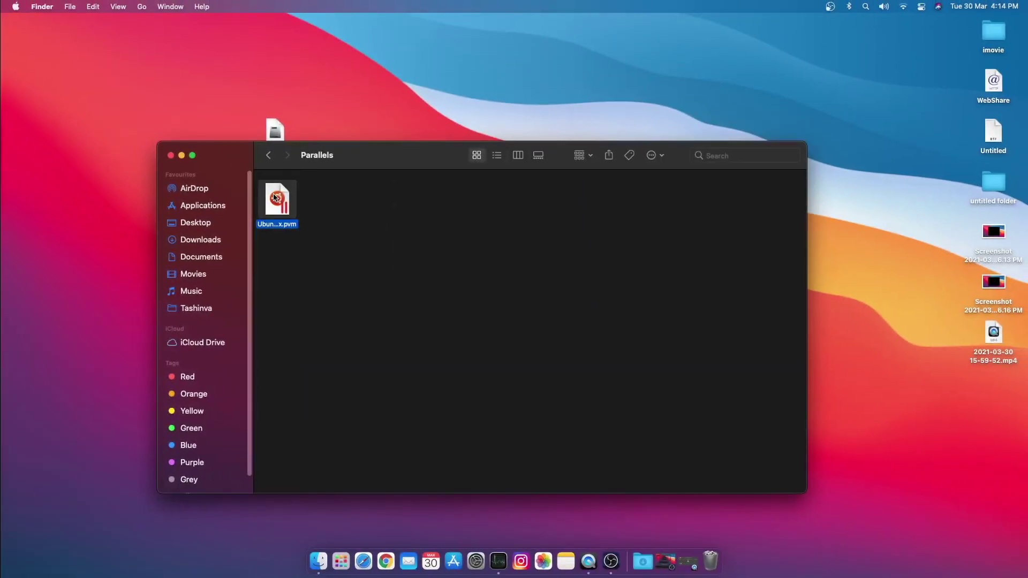
{"action": "key", "text": "super+i"}
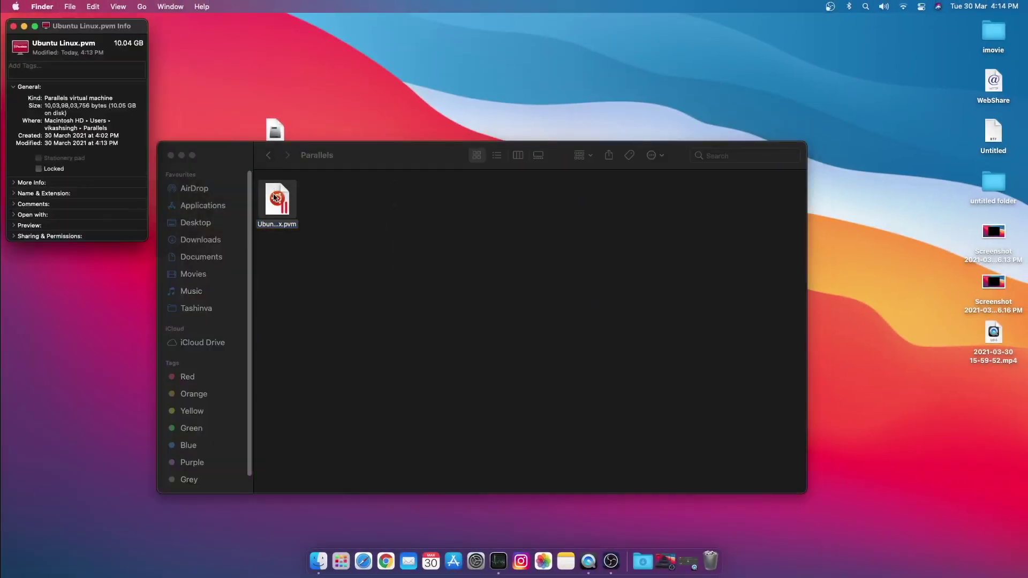
{"action": "left_click", "coordinate": [13, 26]}
{"action": "left_click_drag", "start_coordinate": [322, 268], "coordinate": [263, 188]}
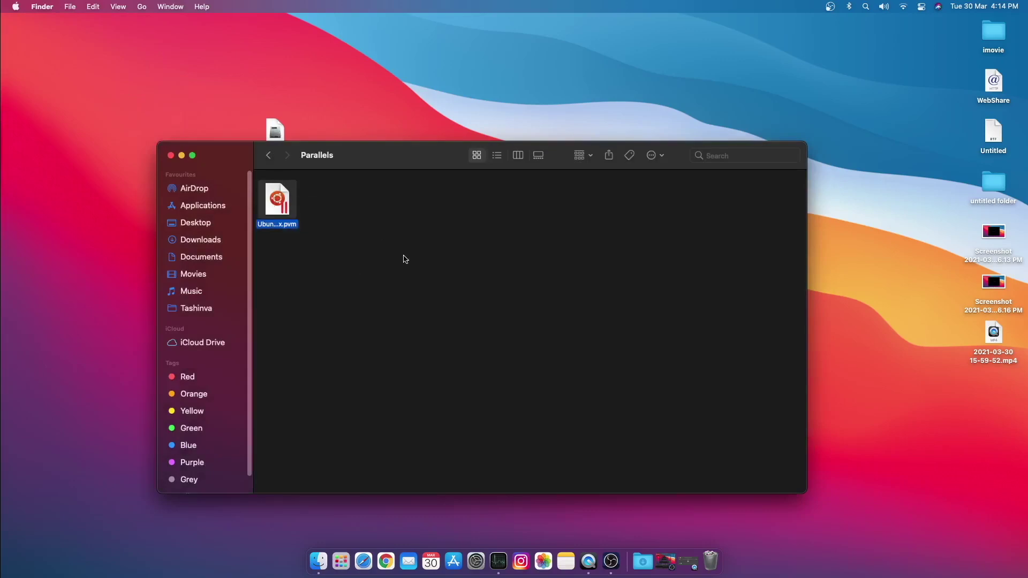